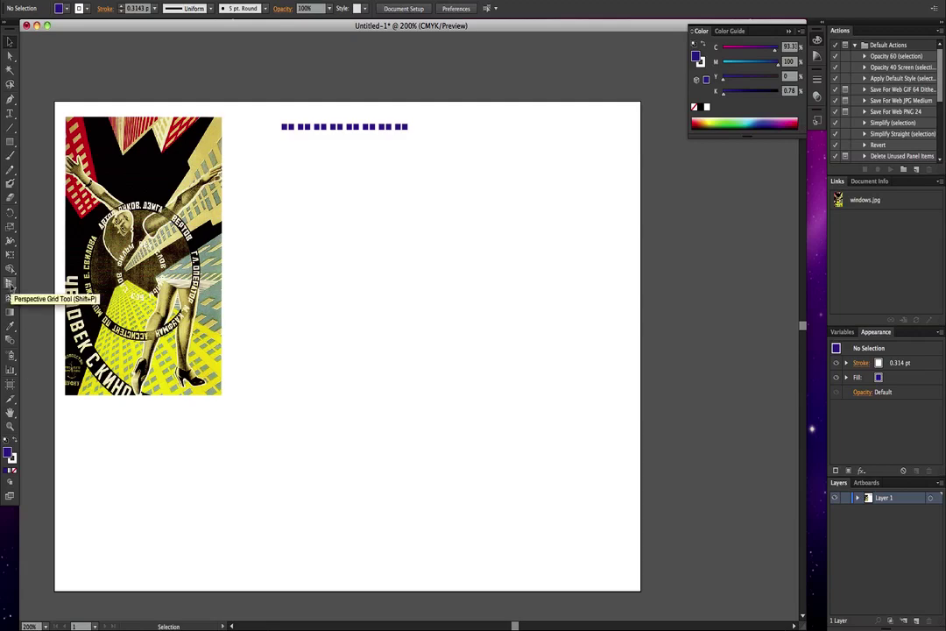
Show the perspective grid briefly, then hide it via View > Perspective Grid > Hide Grid
{"action": "left_click", "coordinate": [10, 284]}
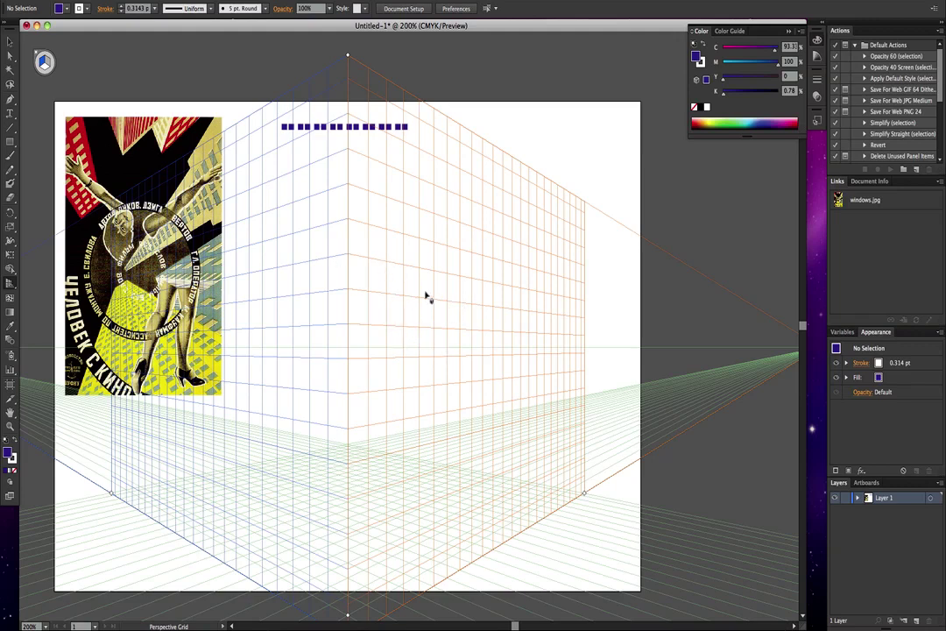
{"action": "left_click", "coordinate": [233, 1]}
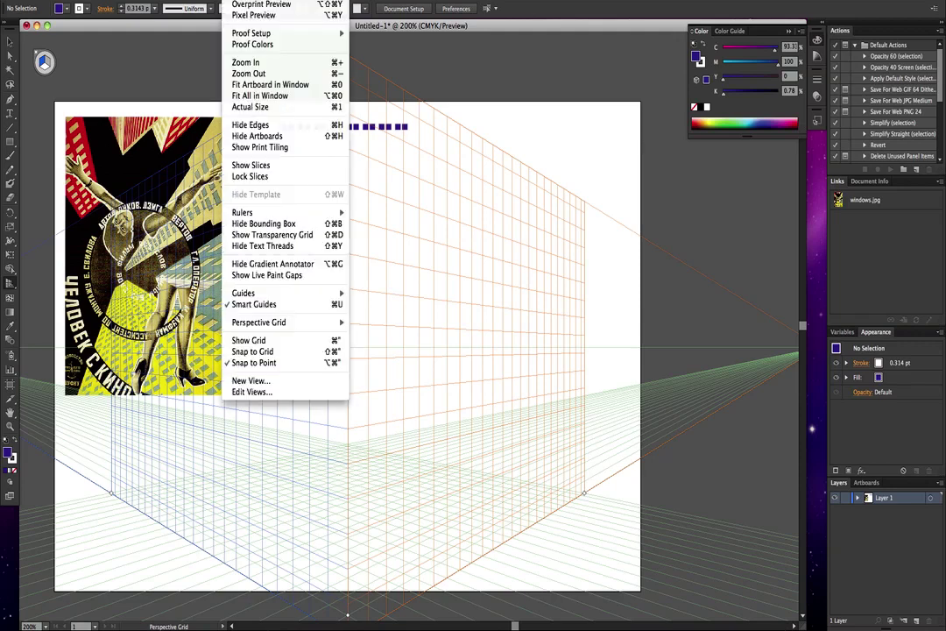
{"action": "mouse_move", "coordinate": [282, 323]}
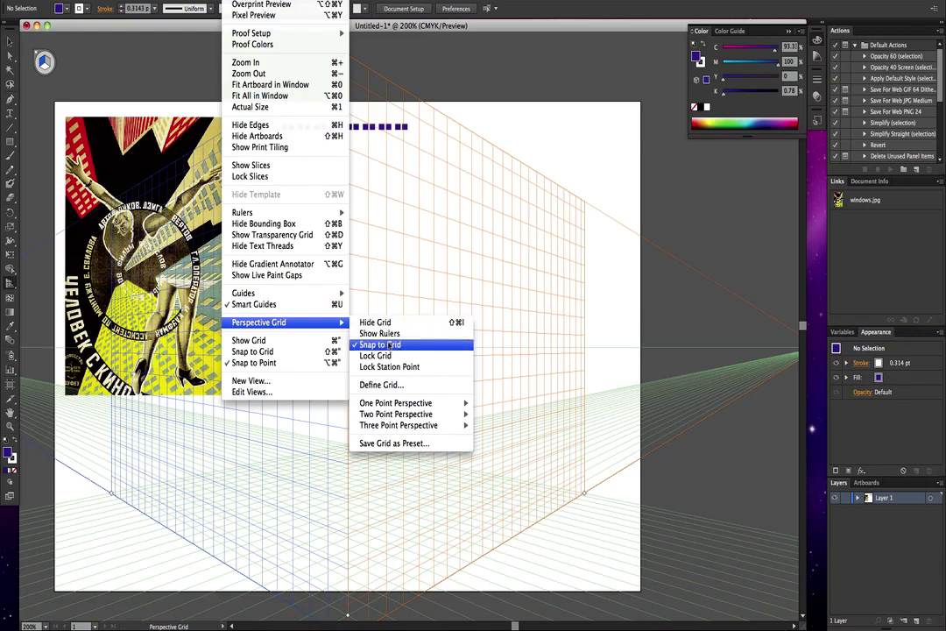
{"action": "left_click", "coordinate": [455, 323]}
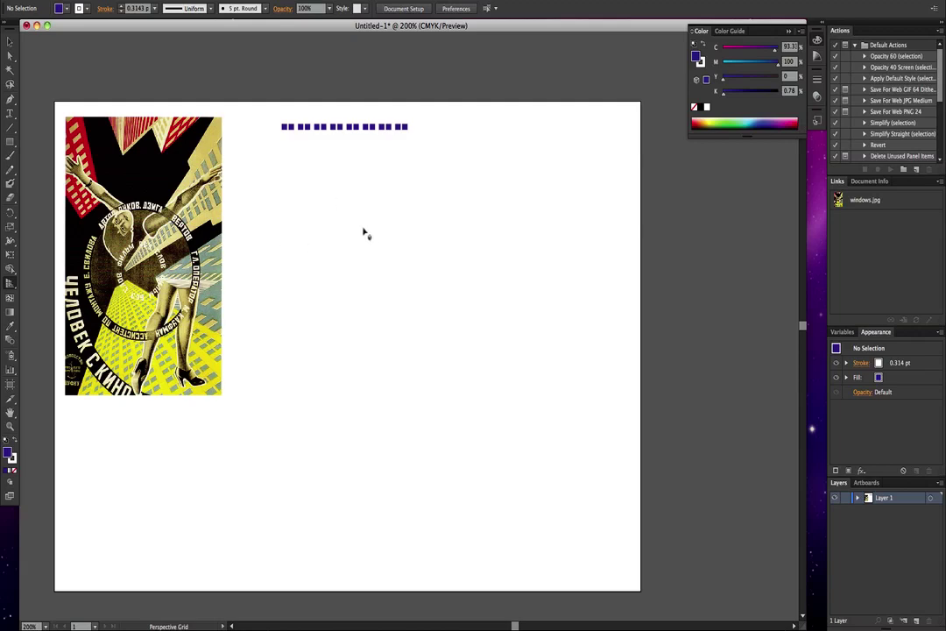
Zoom in on the squares and marquee-select the row with the Selection tool
{"action": "scroll", "coordinate": [336, 152], "scroll_direction": "up", "scroll_amount": 2}
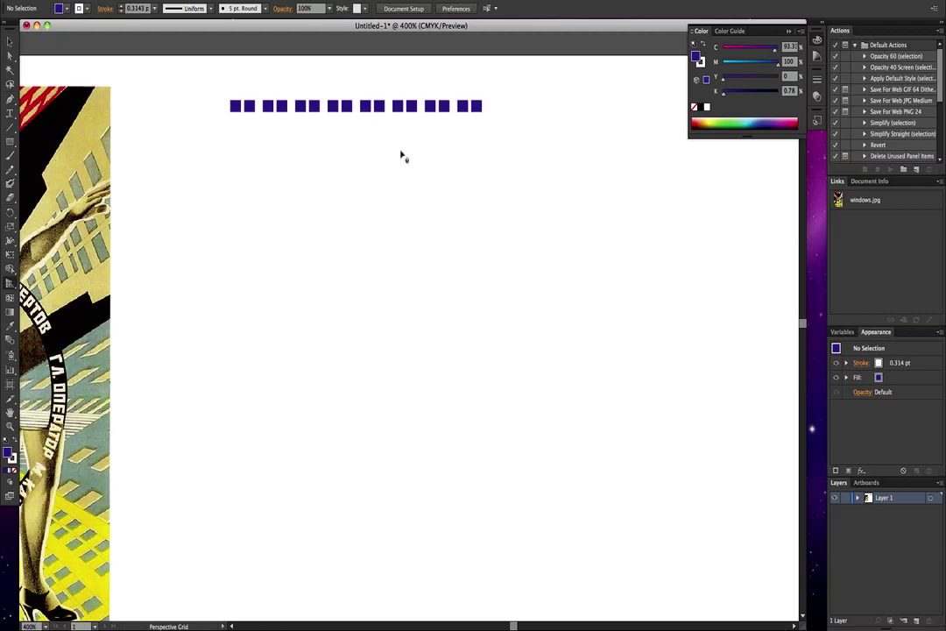
{"action": "scroll", "coordinate": [402, 155], "scroll_direction": "up", "scroll_amount": 2}
{"action": "scroll", "coordinate": [401, 155], "scroll_direction": "down", "scroll_amount": 5}
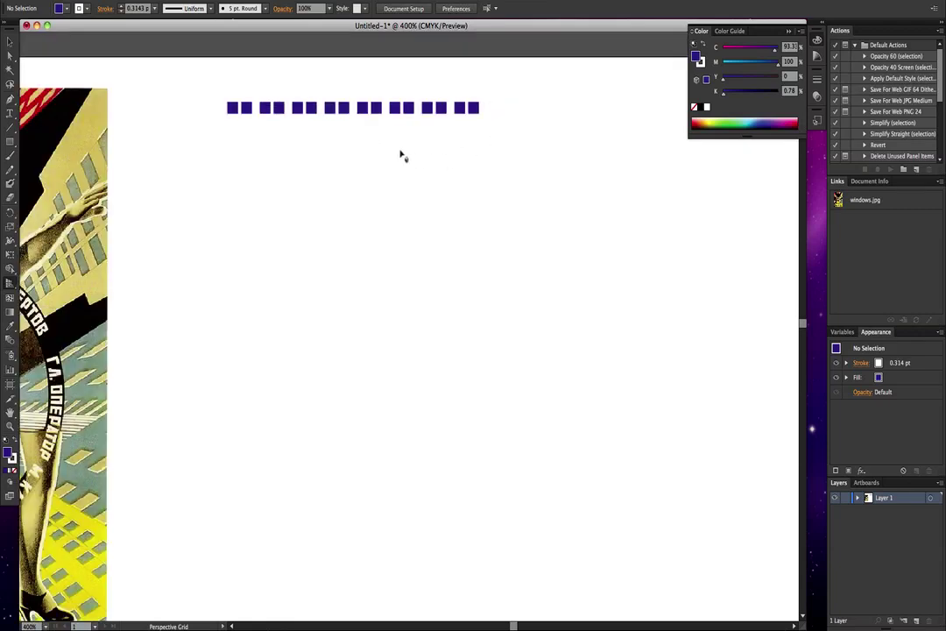
{"action": "scroll", "coordinate": [401, 156], "scroll_direction": "up", "scroll_amount": 2}
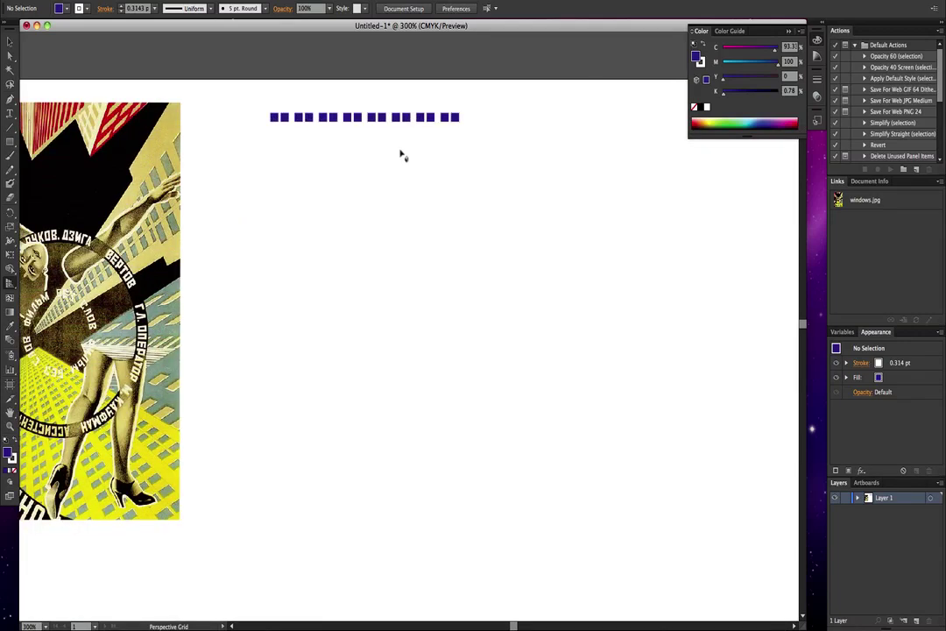
{"action": "scroll", "coordinate": [401, 155], "scroll_direction": "down", "scroll_amount": 1}
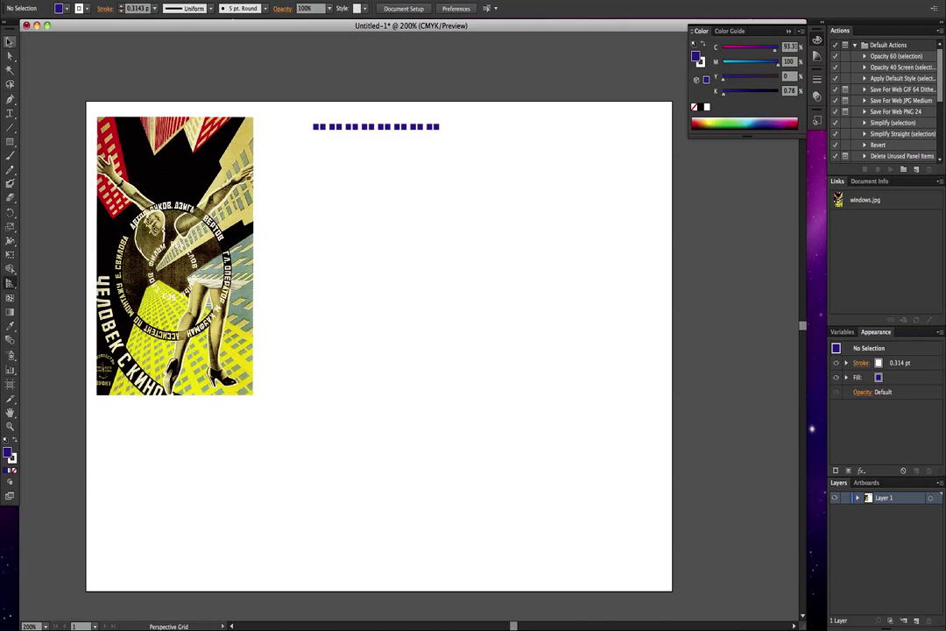
{"action": "left_click", "coordinate": [10, 42]}
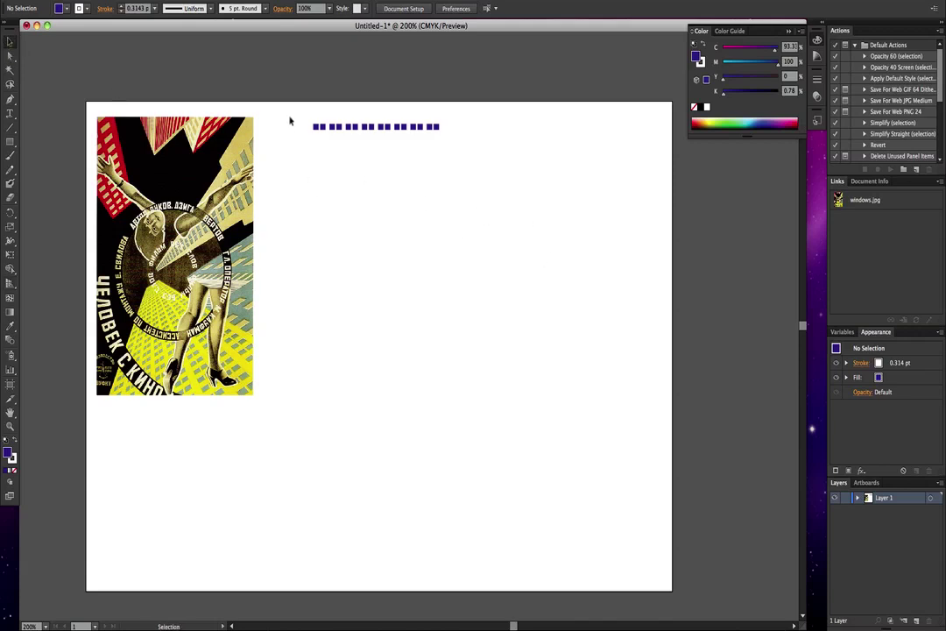
{"action": "left_click_drag", "start_coordinate": [299, 120], "coordinate": [455, 149]}
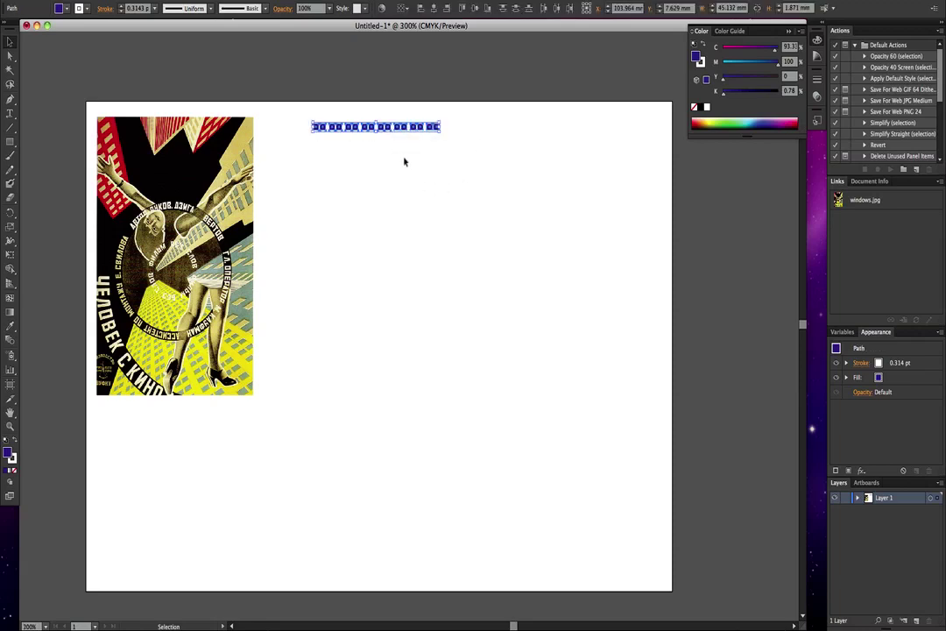
Zoom closer, reframe the view, and marquee-select the entire row of squares again
{"action": "scroll", "coordinate": [404, 161], "scroll_direction": "up", "scroll_amount": 2}
{"action": "scroll", "coordinate": [404, 162], "scroll_direction": "up", "scroll_amount": 1}
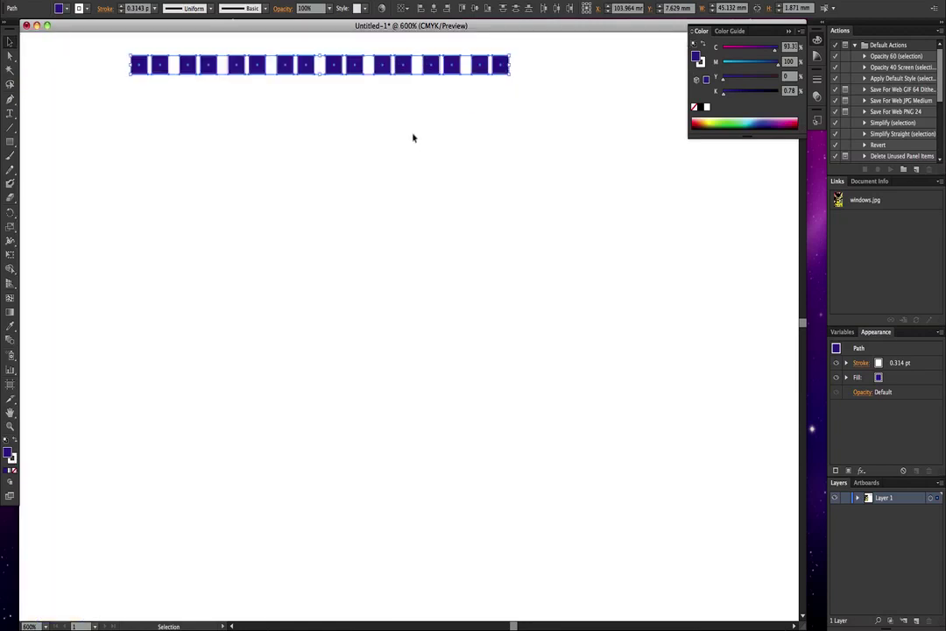
{"action": "left_click_drag", "start_coordinate": [414, 137], "coordinate": [431, 182]}
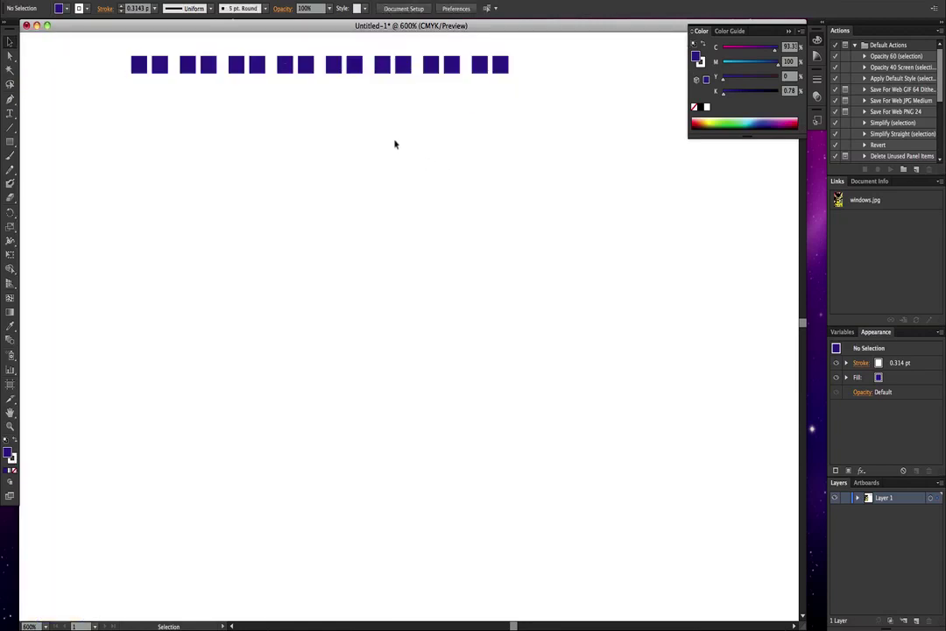
{"action": "left_click_drag", "start_coordinate": [371, 143], "coordinate": [406, 204]}
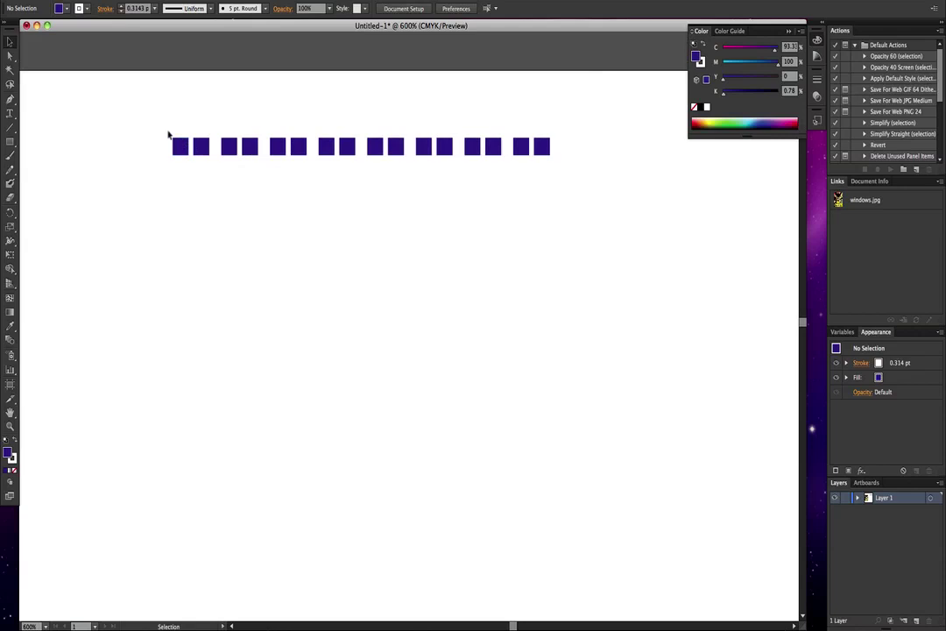
{"action": "left_click_drag", "start_coordinate": [164, 126], "coordinate": [563, 168]}
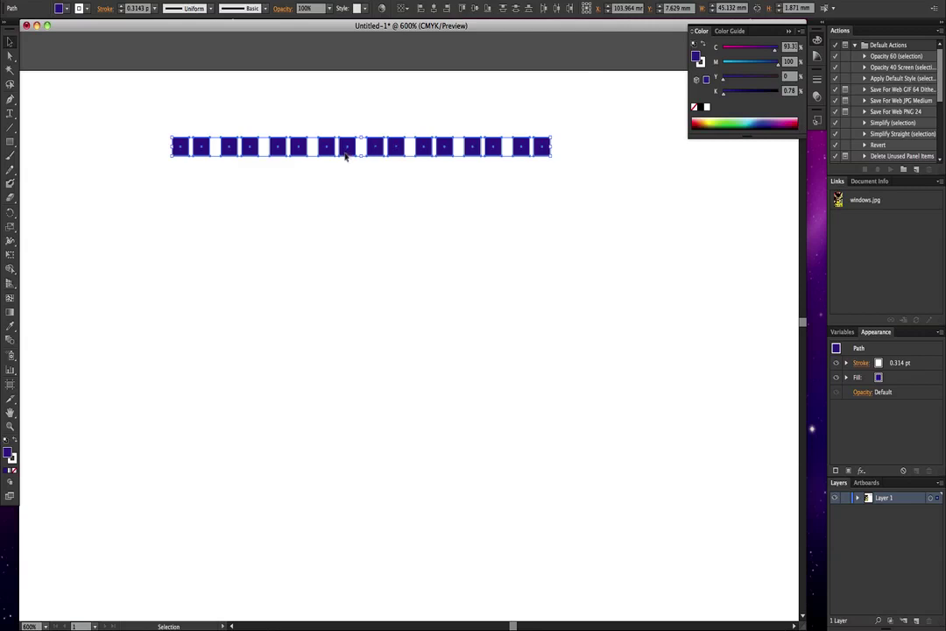
Duplicate the row of squares straight down just below the original
{"action": "left_click_drag", "start_coordinate": [346, 157], "coordinate": [347, 184]}
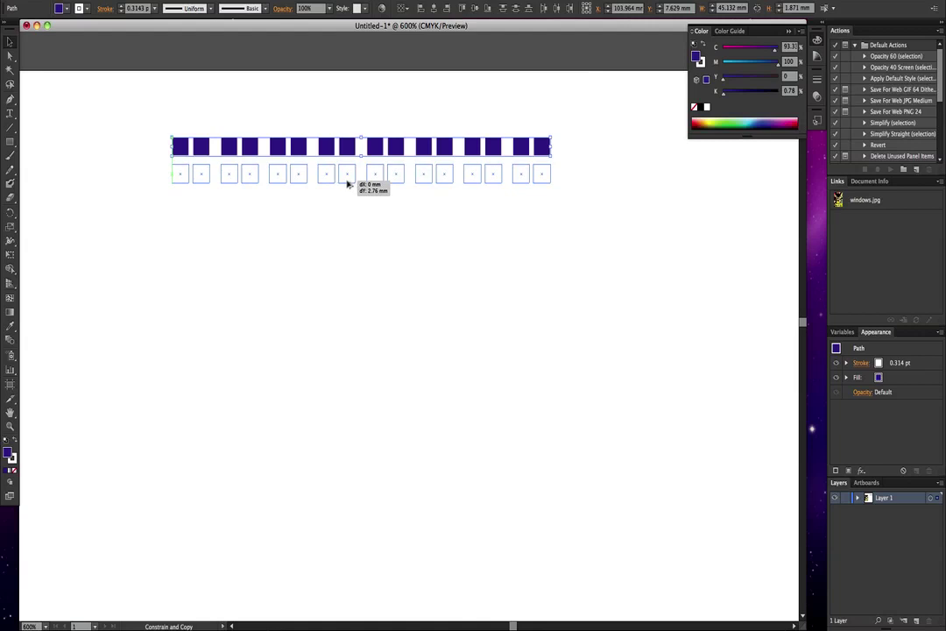
{"action": "left_click_drag", "start_coordinate": [347, 182], "coordinate": [347, 182]}
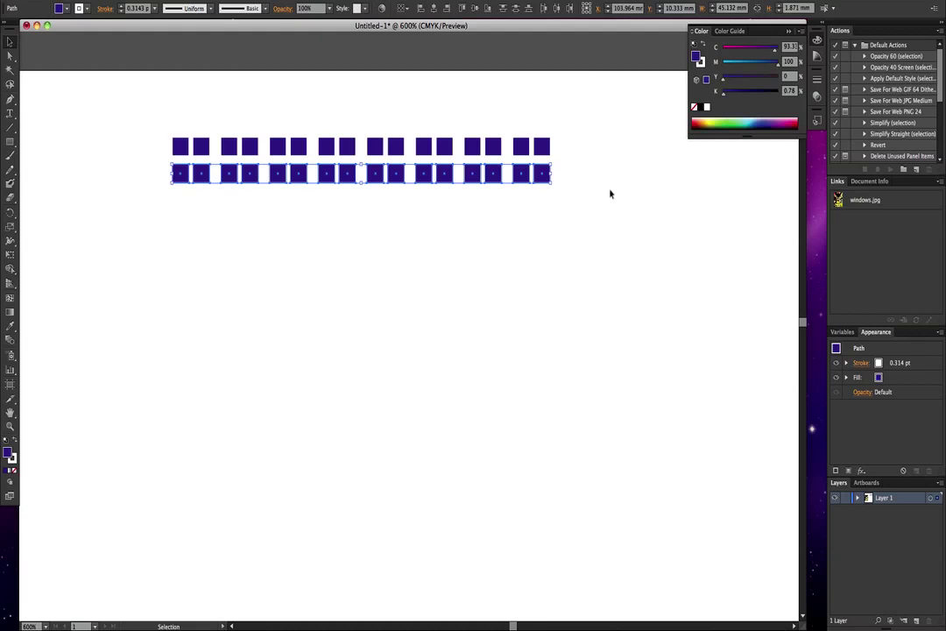
{"action": "key", "text": "a"}
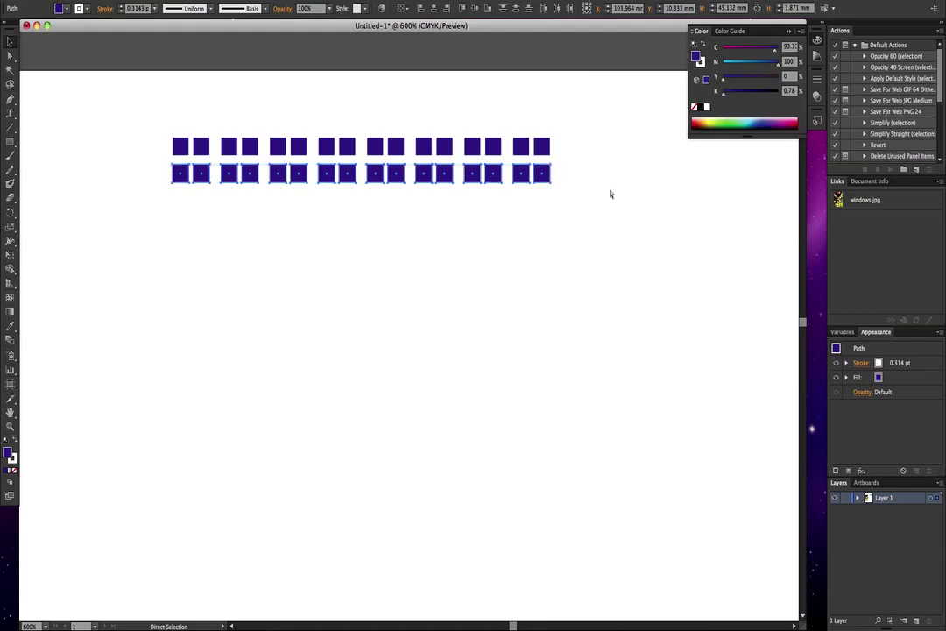
Repeat the copy four times with Cmd+D to extend the window grid downward
{"action": "key", "text": "super+d"}
{"action": "key", "text": "super+d"}
{"action": "key", "text": "super+d"}
{"action": "key", "text": "super+d"}
{"action": "key", "text": "super+d"}
{"action": "key", "text": "super+d"}
{"action": "key", "text": "super+d"}
{"action": "key", "text": "super+d"}
{"action": "key", "text": "super+d"}
{"action": "key", "text": "super+d"}
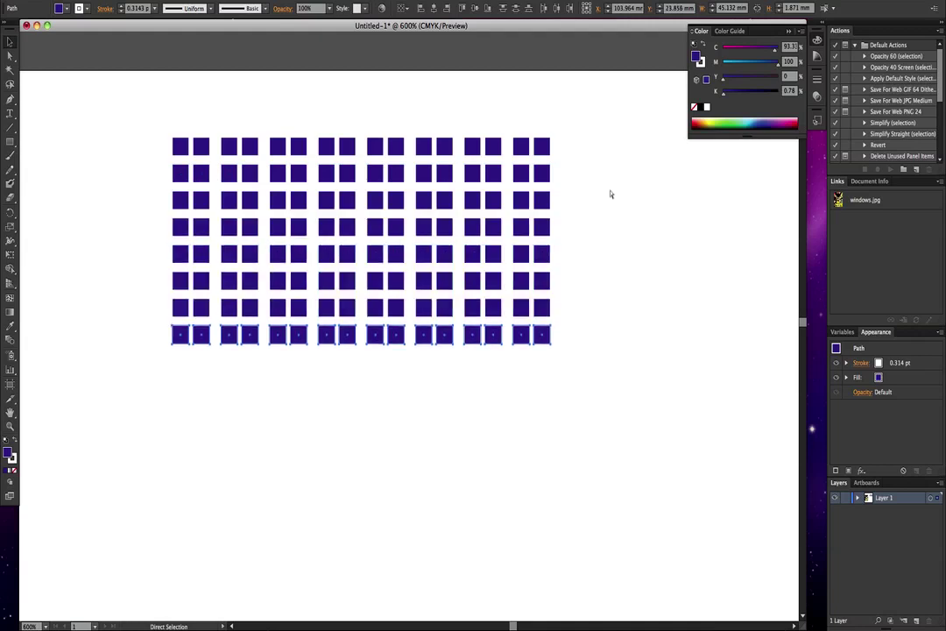
{"action": "key", "text": "super+d"}
{"action": "key", "text": "super+d"}
{"action": "key", "text": "super+d"}
{"action": "key", "text": "super+d"}
{"action": "key", "text": "super+d"}
{"action": "key", "text": "super+d"}
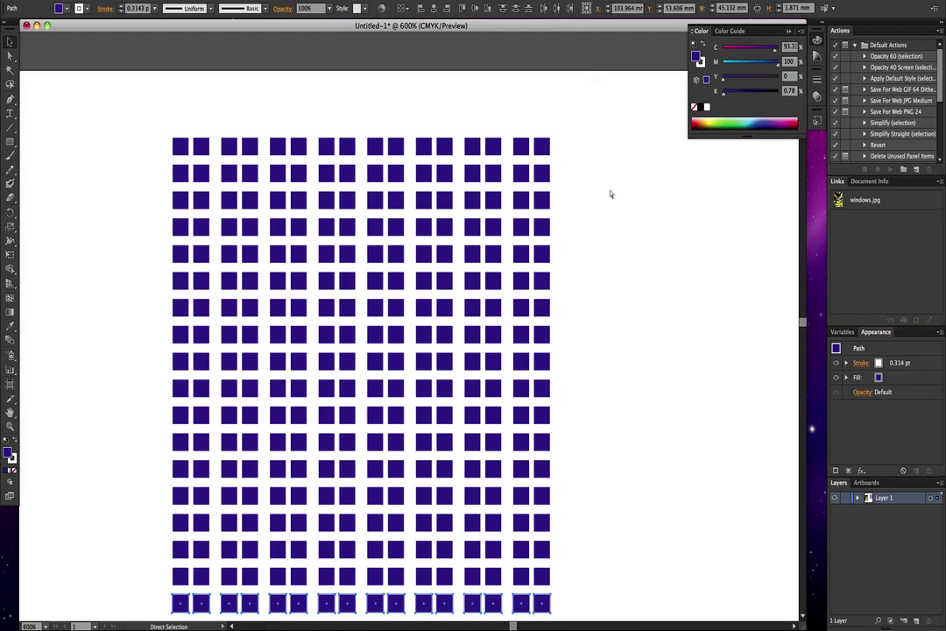
{"action": "key", "text": "super+d"}
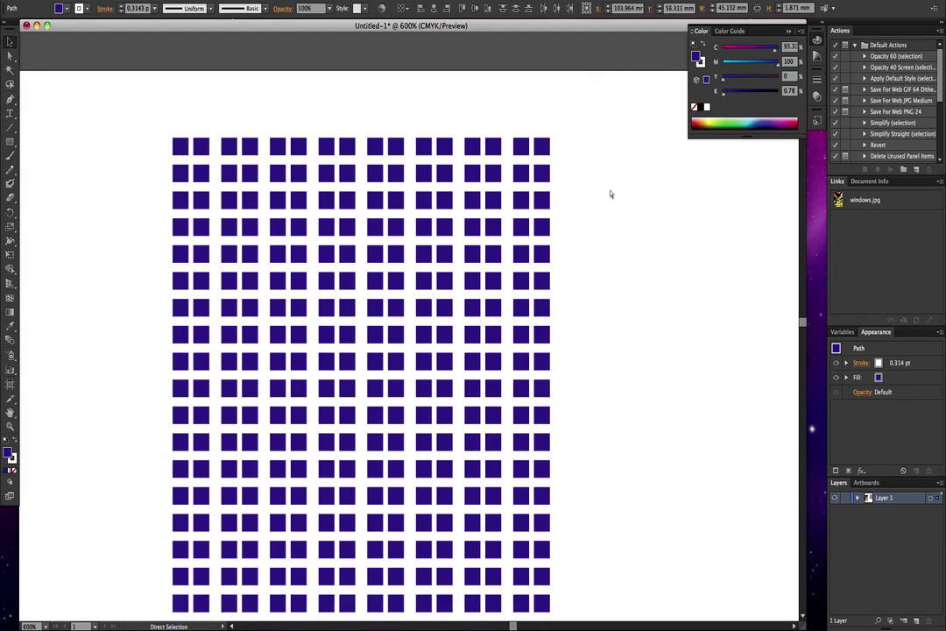
{"action": "key", "text": "super+d"}
{"action": "key", "text": "super+d"}
{"action": "scroll", "coordinate": [614, 317], "scroll_direction": "down", "scroll_amount": 2}
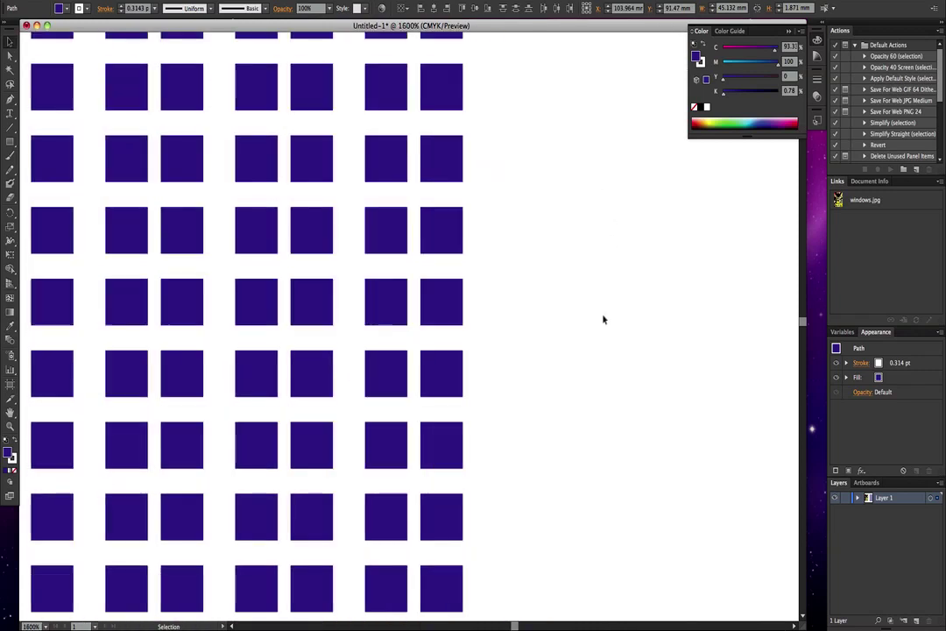
{"action": "scroll", "coordinate": [602, 313], "scroll_direction": "down", "scroll_amount": 3}
{"action": "scroll", "coordinate": [601, 311], "scroll_direction": "up", "scroll_amount": 3}
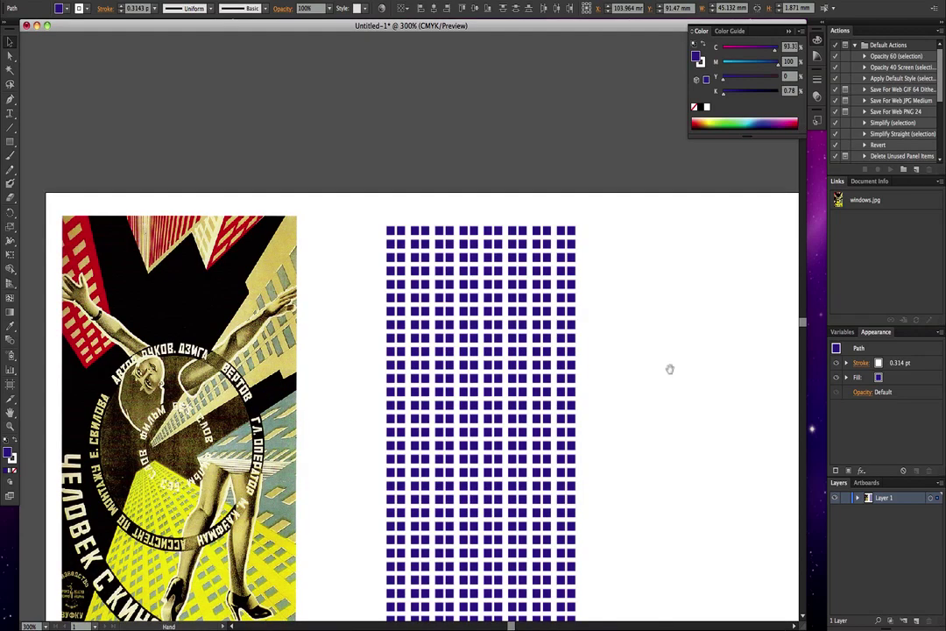
{"action": "left_click_drag", "start_coordinate": [665, 350], "coordinate": [642, 256]}
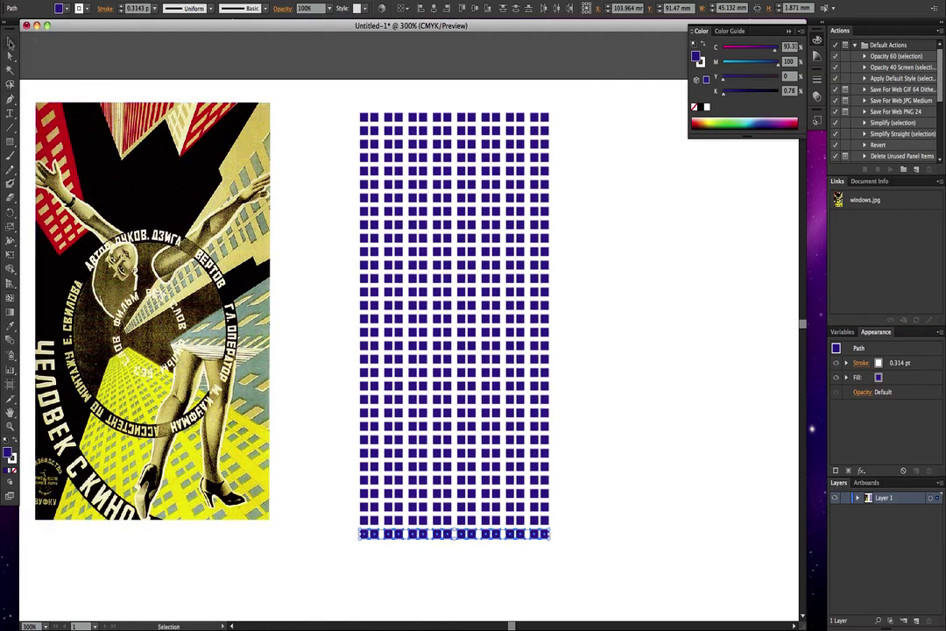
Draw a rectangle covering the window grid, fill it yellow-green, and send it to the back
{"action": "left_click", "coordinate": [296, 98]}
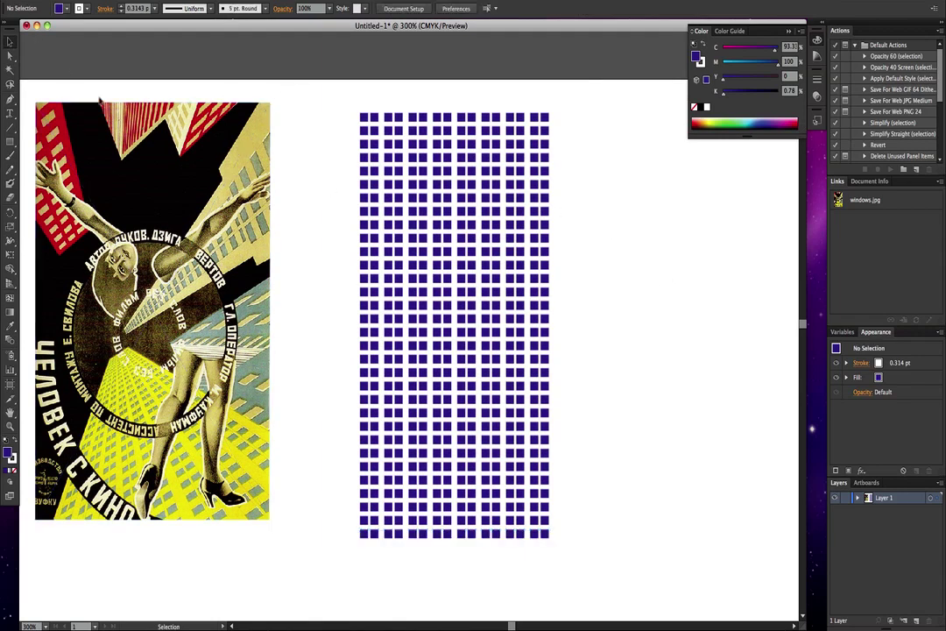
{"action": "left_click", "coordinate": [10, 139]}
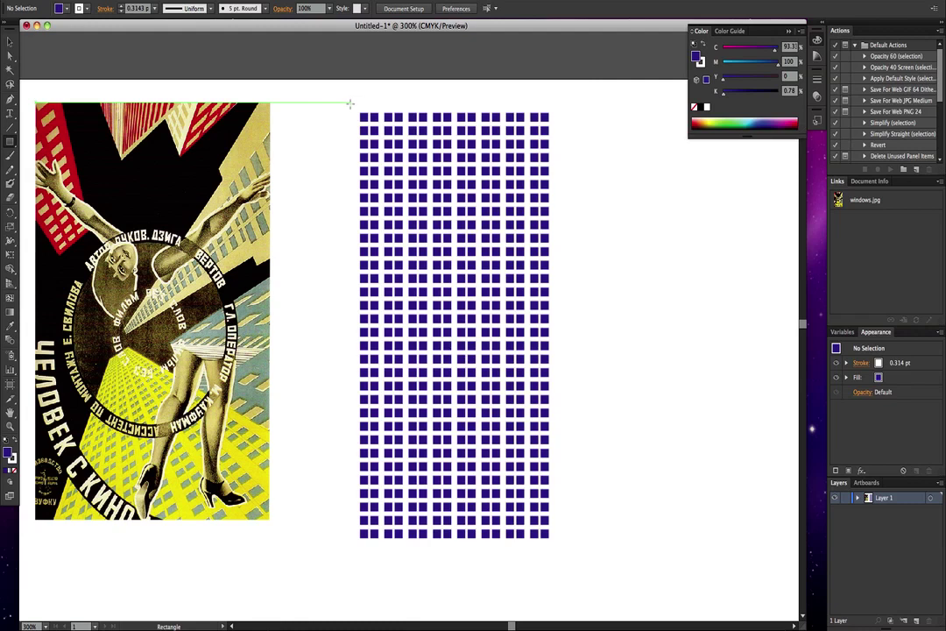
{"action": "left_click_drag", "start_coordinate": [349, 103], "coordinate": [558, 538]}
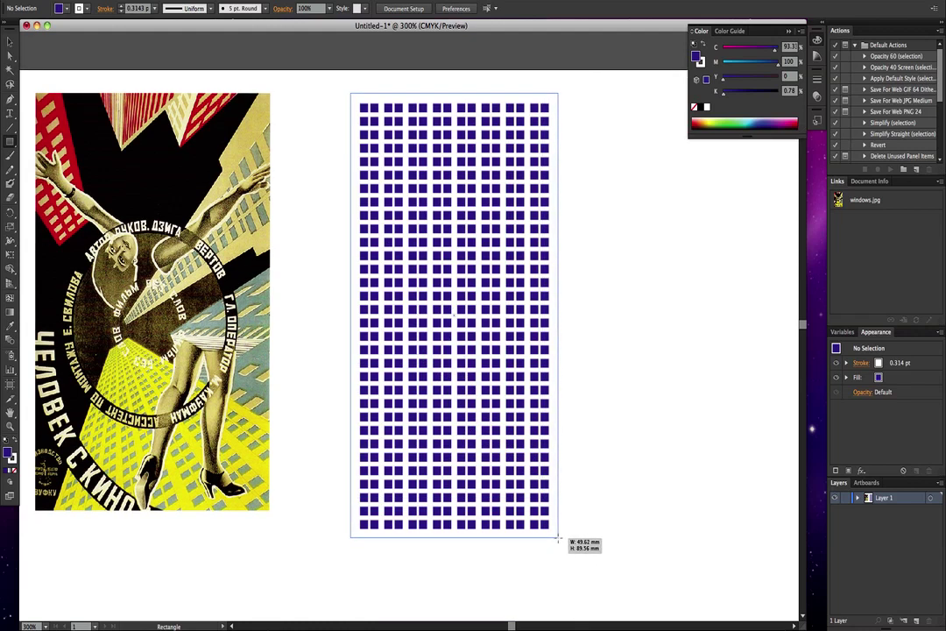
{"action": "left_click_drag", "start_coordinate": [557, 539], "coordinate": [558, 537]}
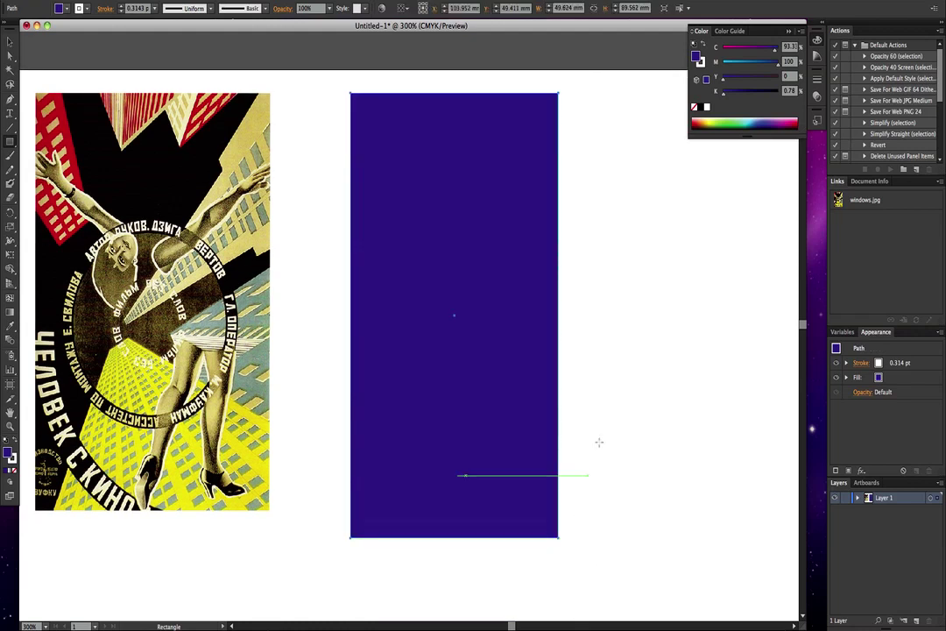
{"action": "left_click", "coordinate": [720, 120]}
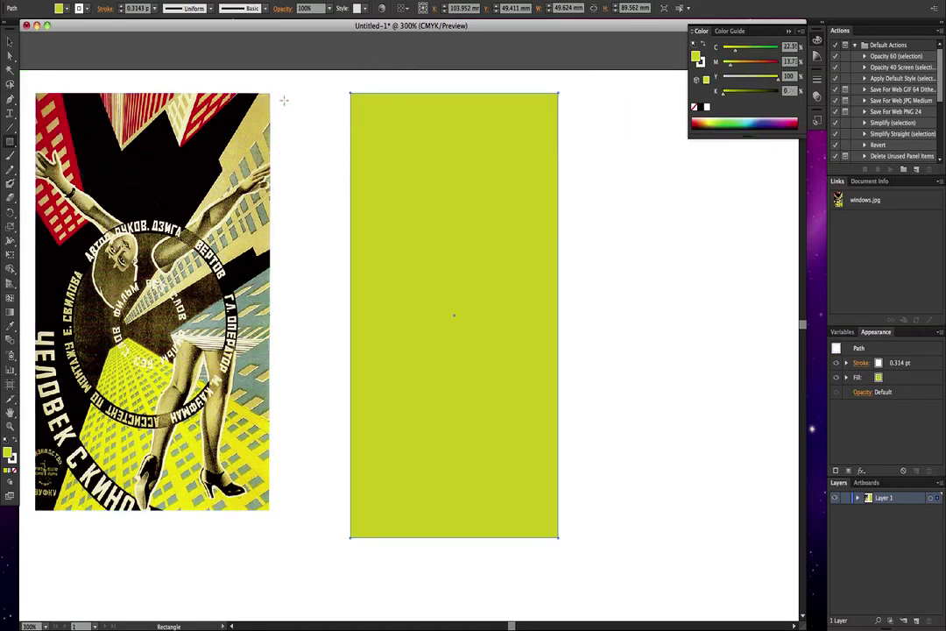
{"action": "key", "text": "ctrl+shift+bracketleft"}
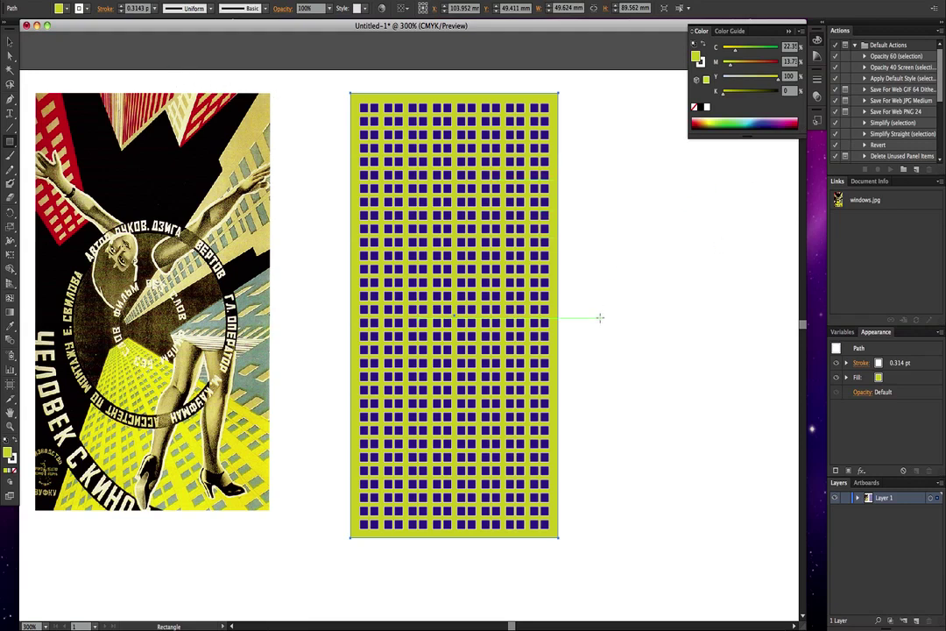
Change the background rectangle's fill to bright yellow and deselect
{"action": "left_click", "coordinate": [9, 41]}
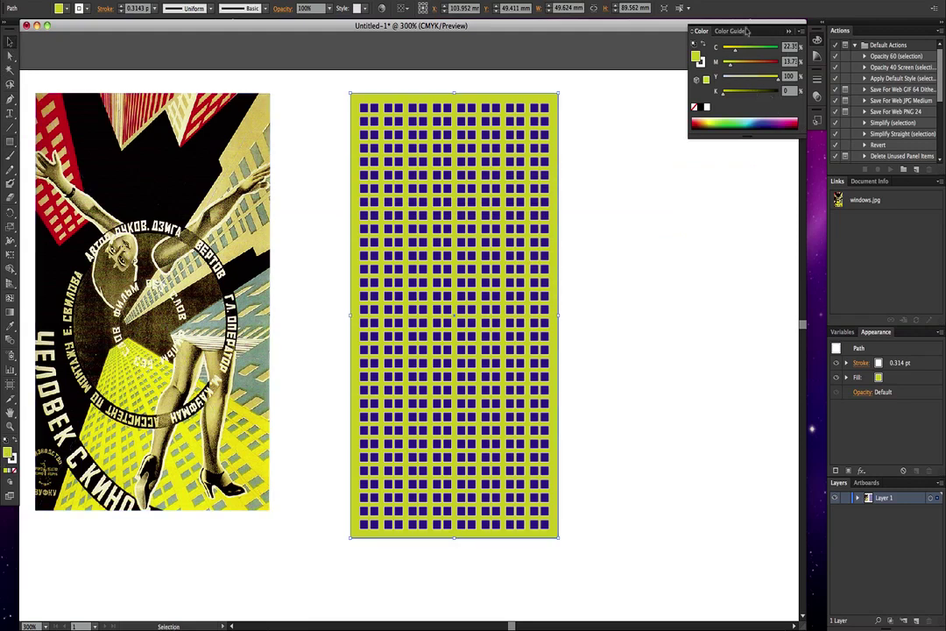
{"action": "left_click", "coordinate": [713, 120]}
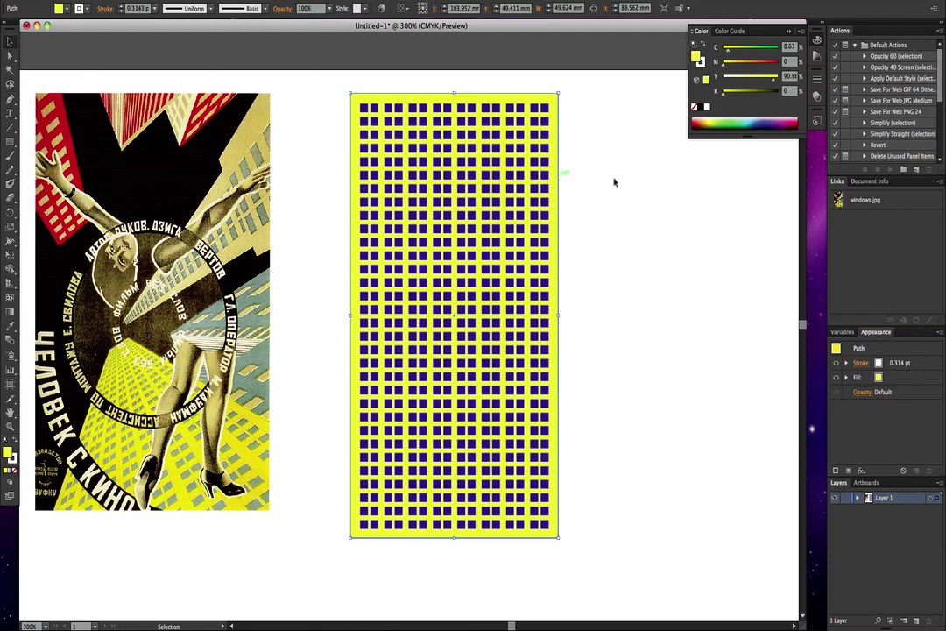
{"action": "left_click", "coordinate": [667, 187]}
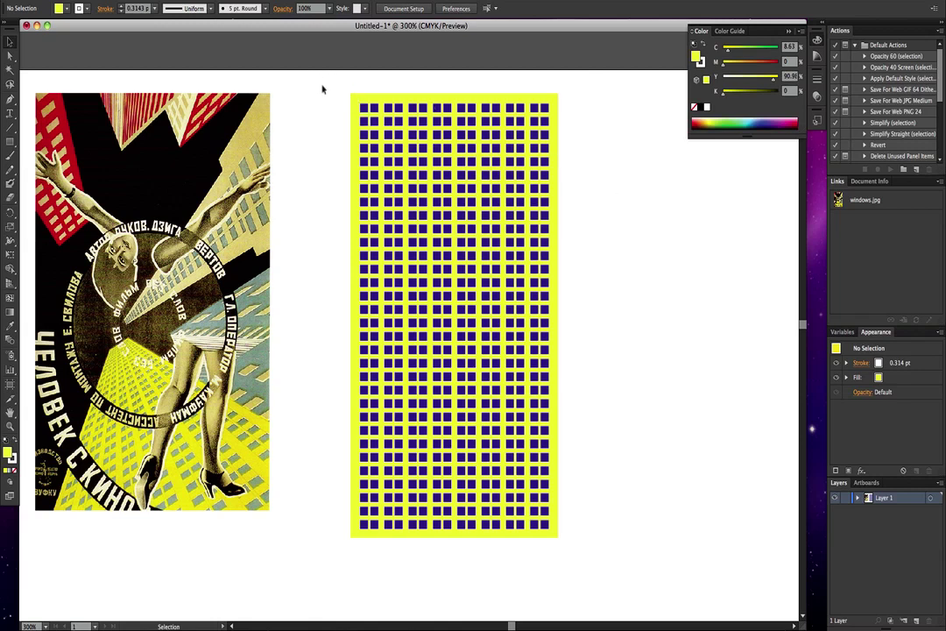
Resize the window grid to about 41.6 mm wide and 88.9 mm tall from its right and bottom edges
{"action": "left_click_drag", "start_coordinate": [322, 88], "coordinate": [606, 580]}
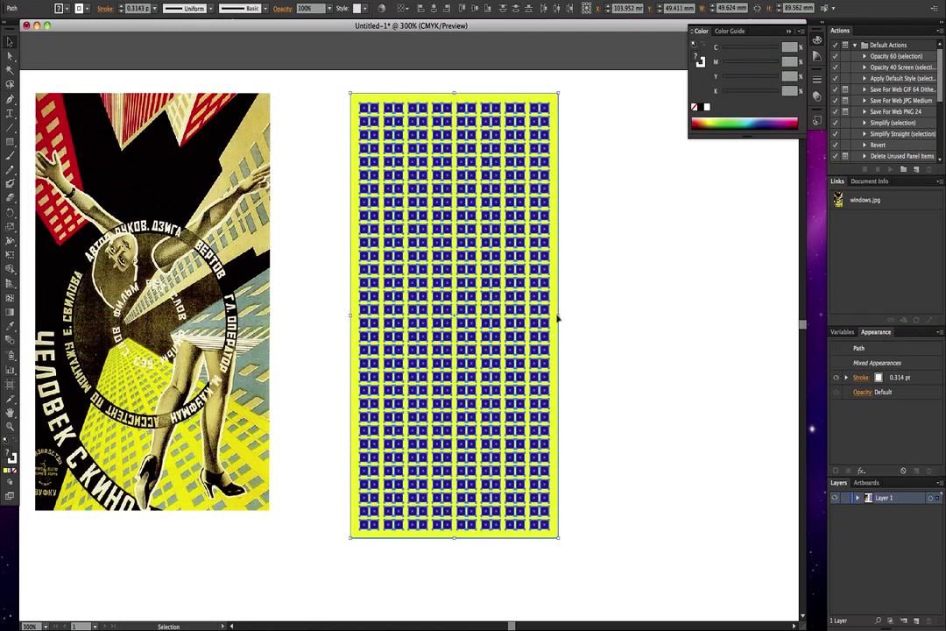
{"action": "left_click_drag", "start_coordinate": [558, 313], "coordinate": [525, 313]}
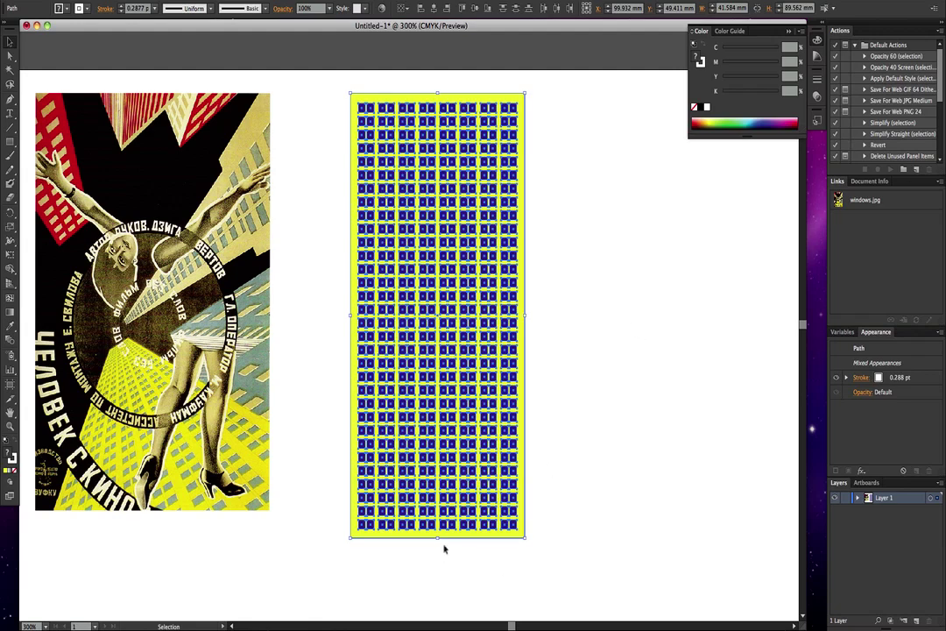
{"action": "left_click_drag", "start_coordinate": [438, 540], "coordinate": [438, 533]}
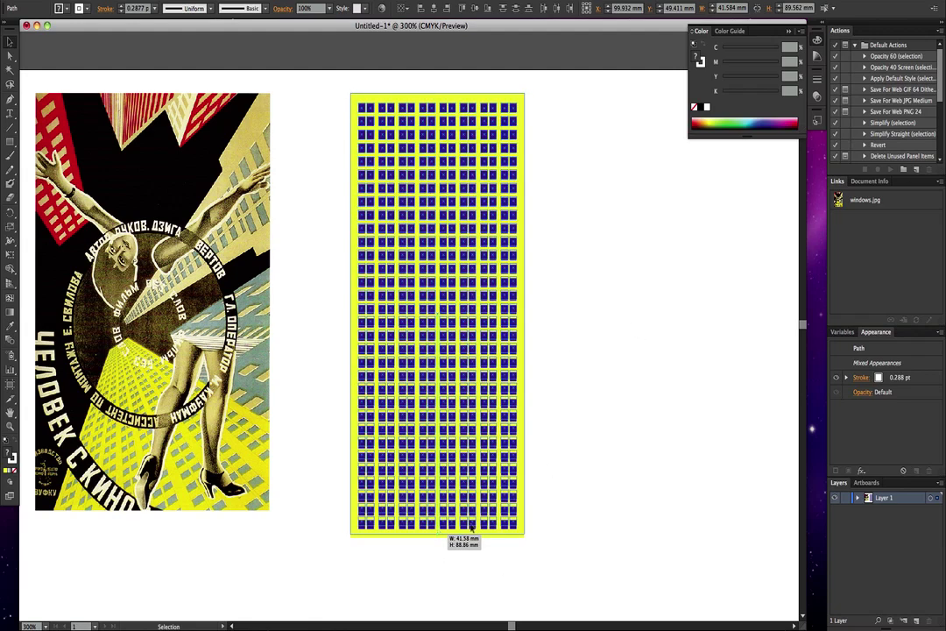
{"action": "left_click", "coordinate": [583, 317]}
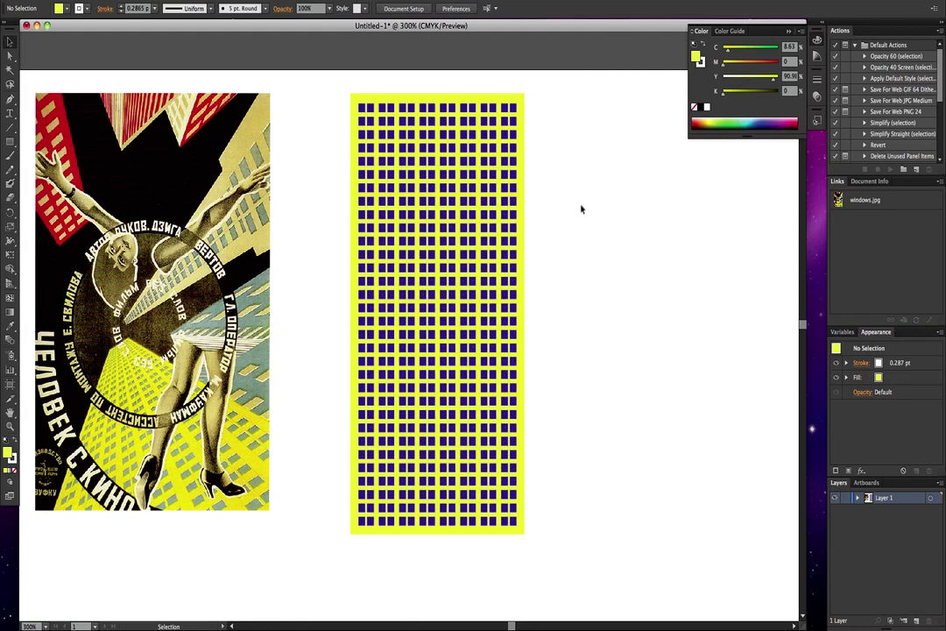
Select all parts of the window grid and group them
{"action": "left_click_drag", "start_coordinate": [327, 85], "coordinate": [545, 559]}
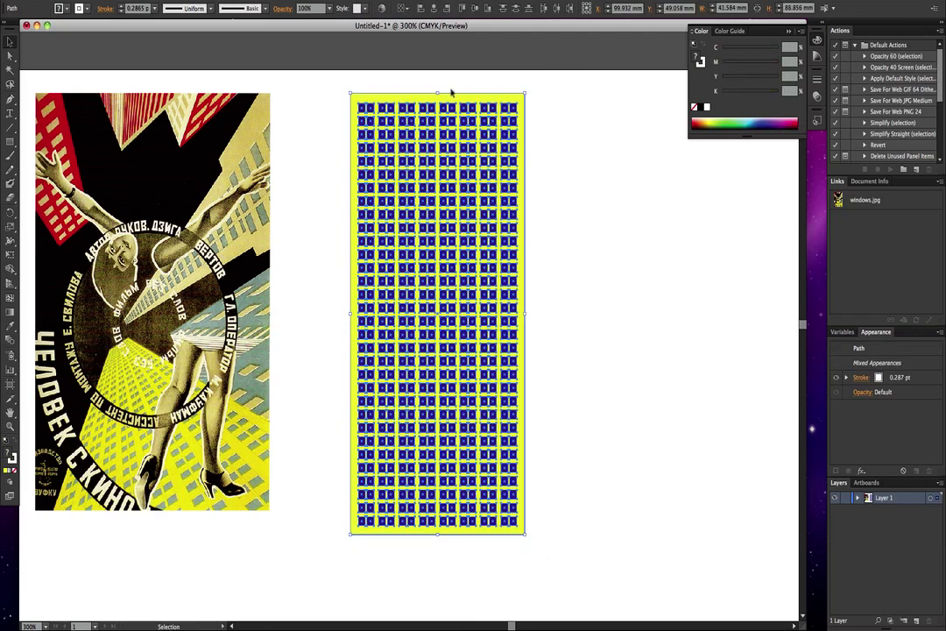
{"action": "left_click", "coordinate": [124, 1]}
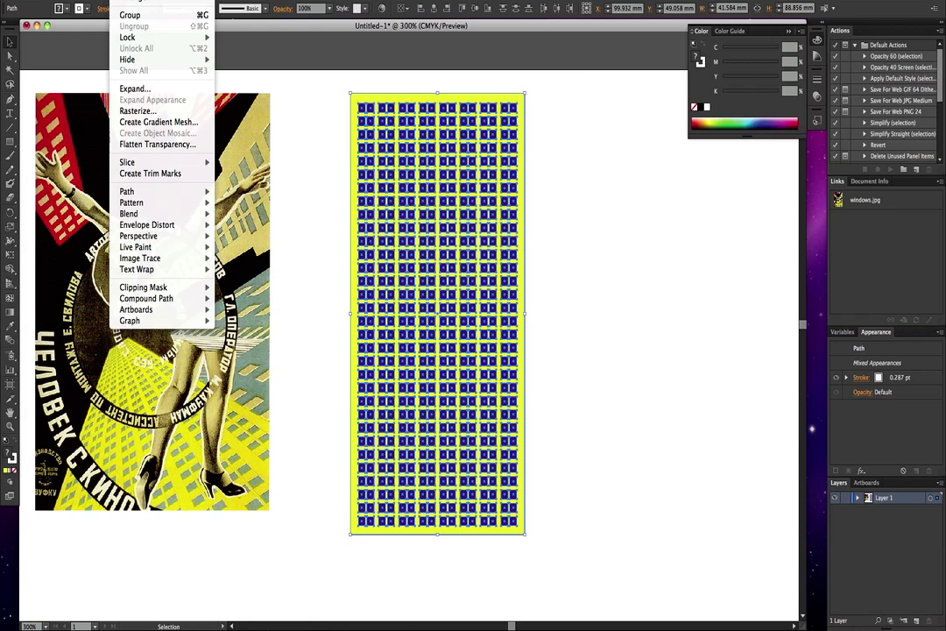
{"action": "left_click", "coordinate": [130, 15]}
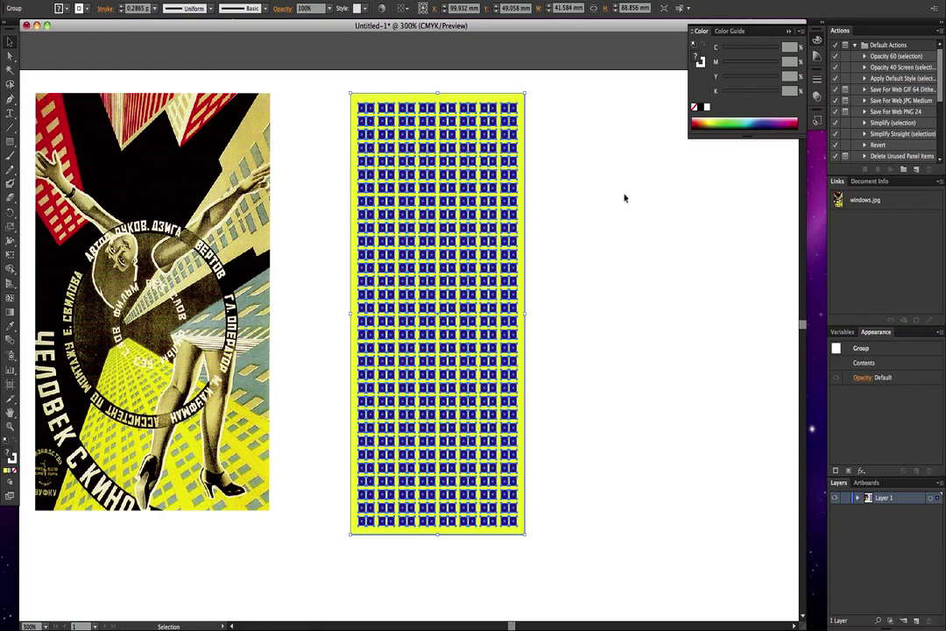
Open Effect > 3D > Rotate for the grouped grid
{"action": "left_click", "coordinate": [205, 4]}
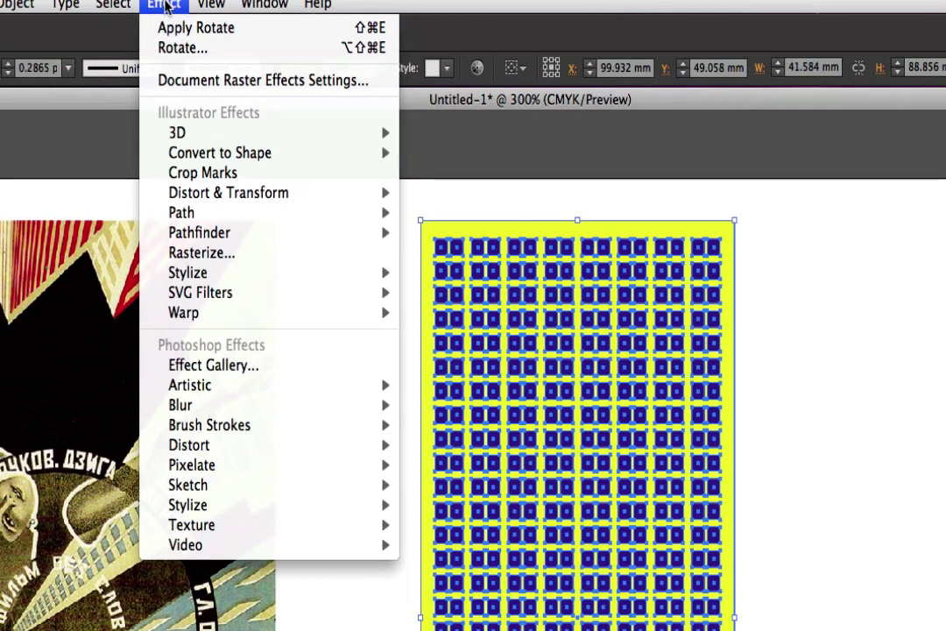
{"action": "mouse_move", "coordinate": [179, 134]}
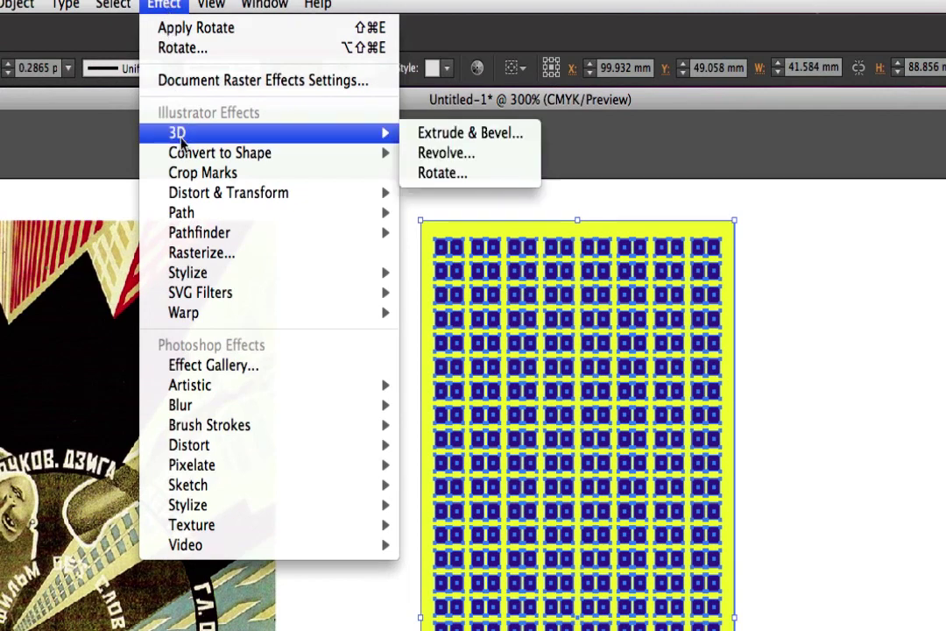
{"action": "left_click", "coordinate": [442, 172]}
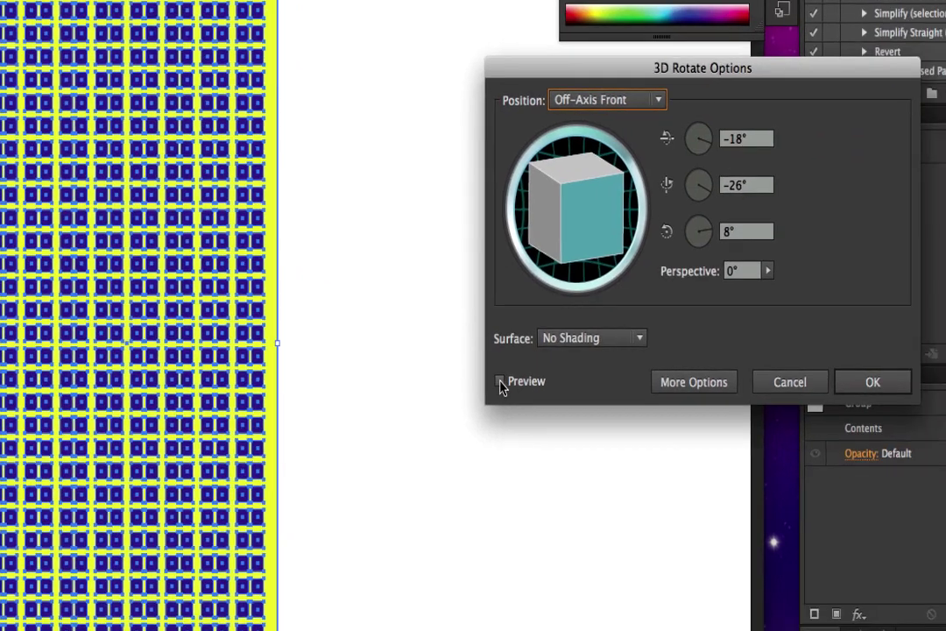
Enable preview and rotate the grid's cube to about -25°, -4°, 0°
{"action": "left_click", "coordinate": [499, 381]}
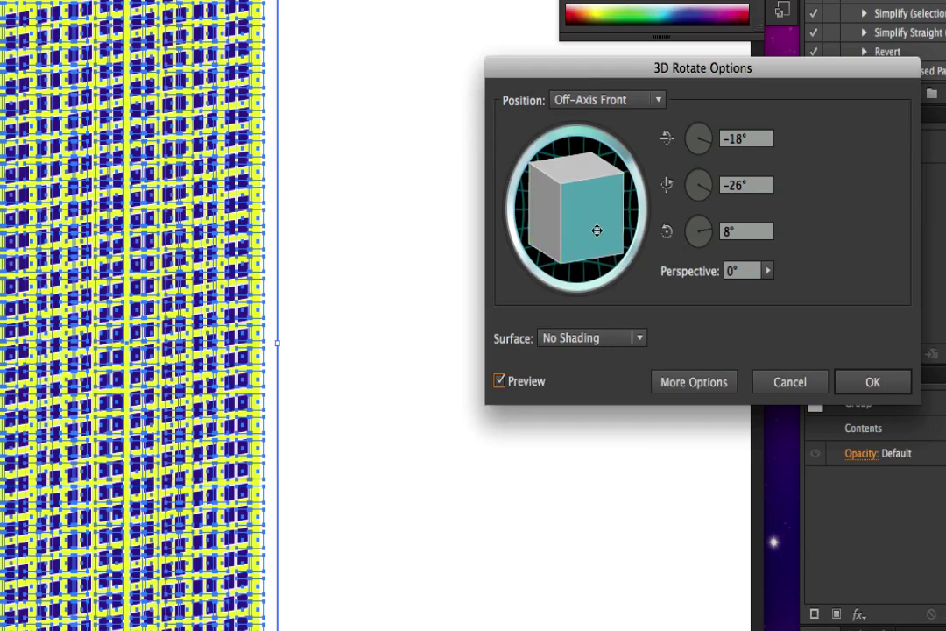
{"action": "left_click_drag", "start_coordinate": [598, 229], "coordinate": [574, 245]}
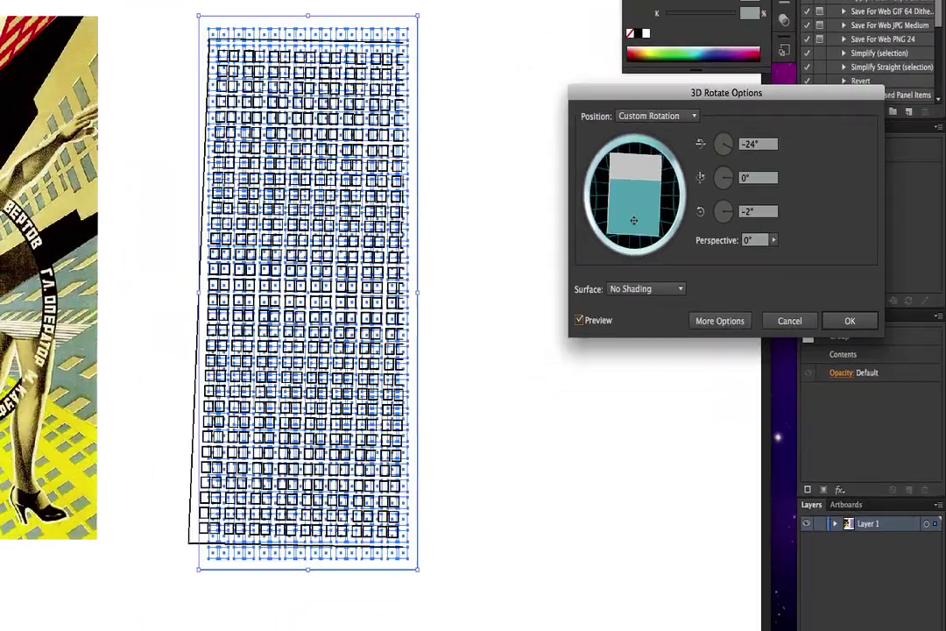
{"action": "left_click_drag", "start_coordinate": [633, 221], "coordinate": [636, 218]}
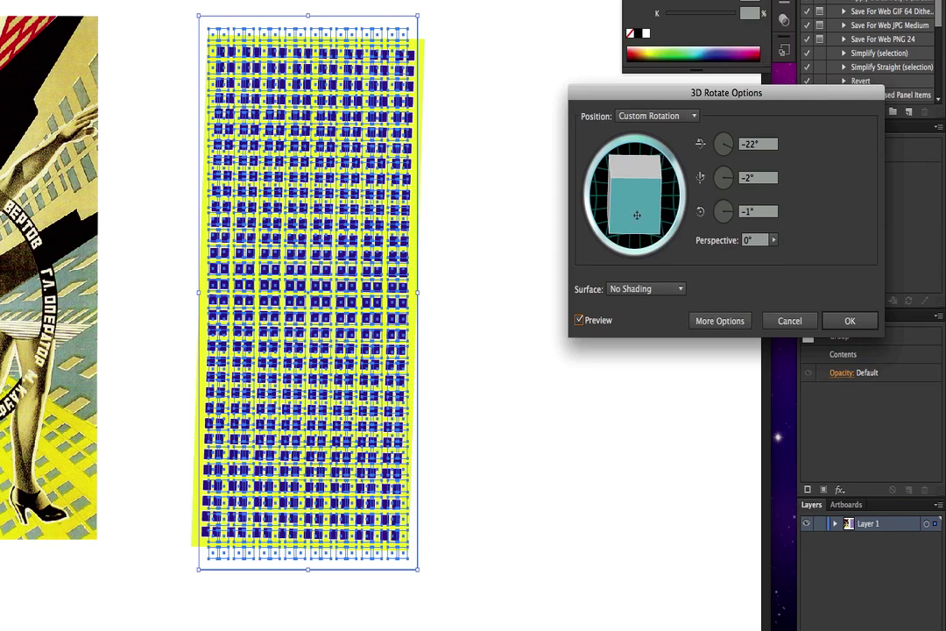
{"action": "left_click_drag", "start_coordinate": [637, 215], "coordinate": [636, 215]}
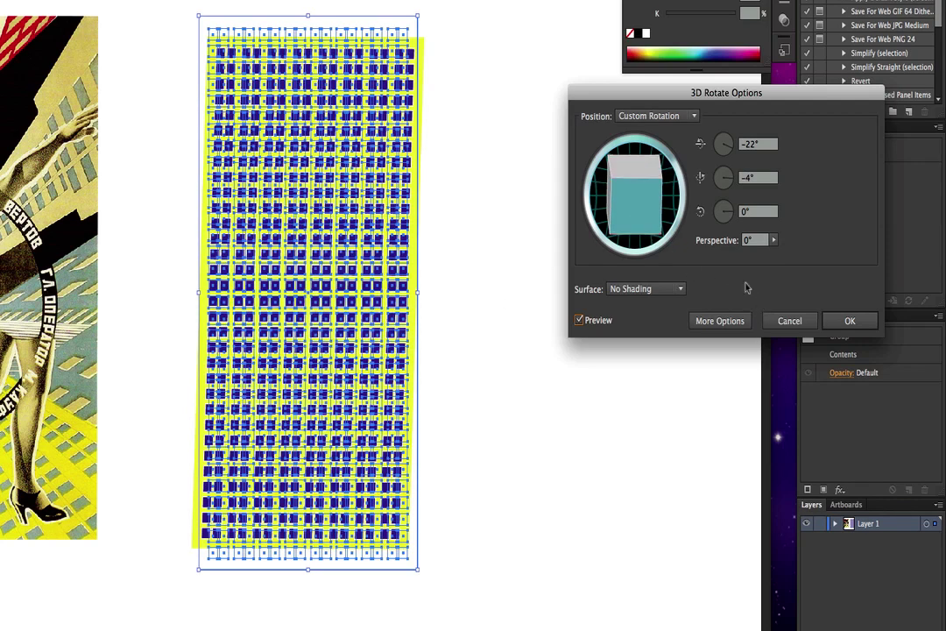
{"action": "left_click_drag", "start_coordinate": [634, 213], "coordinate": [637, 220]}
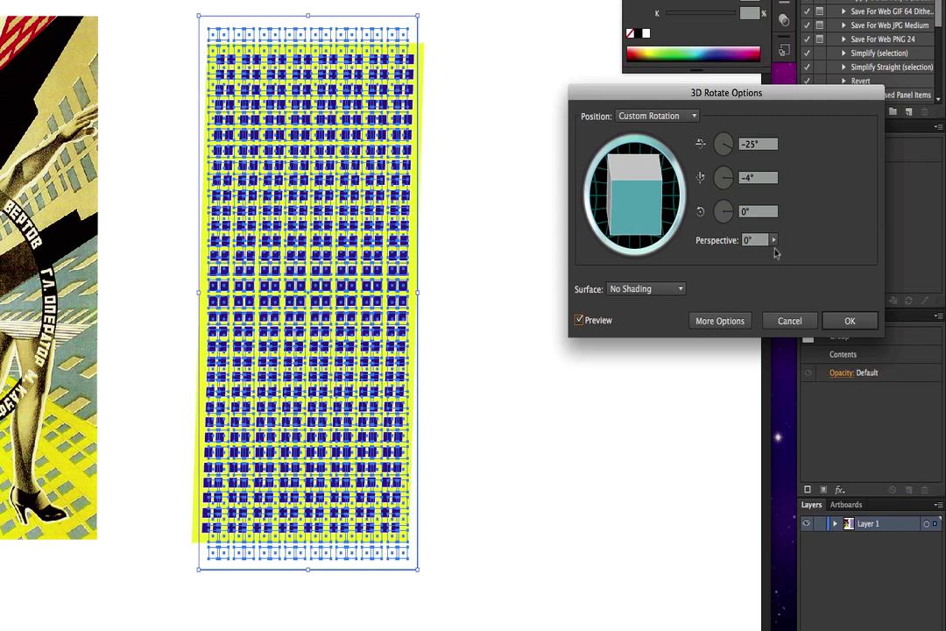
Raise perspective in stages (79°, 100°, 133°, toward 153°) and tilt the grid to about 42° X
{"action": "left_click", "coordinate": [774, 239]}
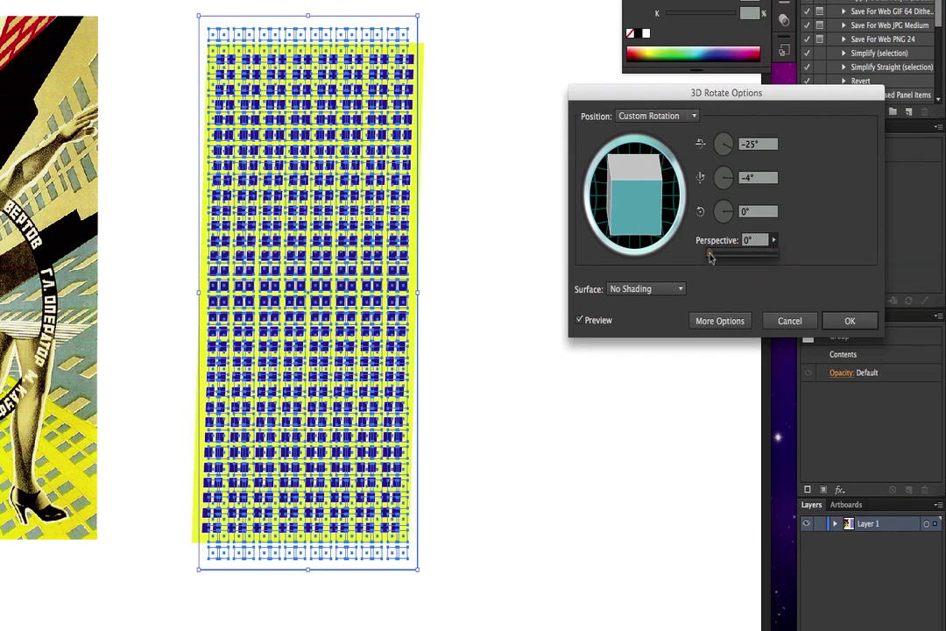
{"action": "left_click_drag", "start_coordinate": [709, 255], "coordinate": [743, 259]}
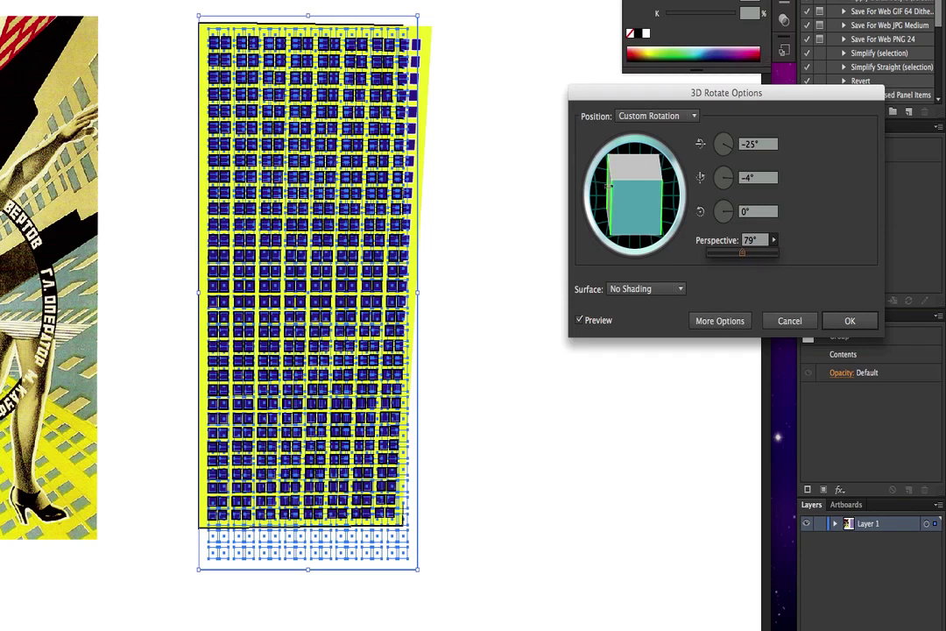
{"action": "mouse_move", "coordinate": [643, 219]}
{"action": "left_mouse_down"}
{"action": "mouse_move", "coordinate": [630, 186]}
{"action": "mouse_move", "coordinate": [639, 227]}
{"action": "left_mouse_up"}
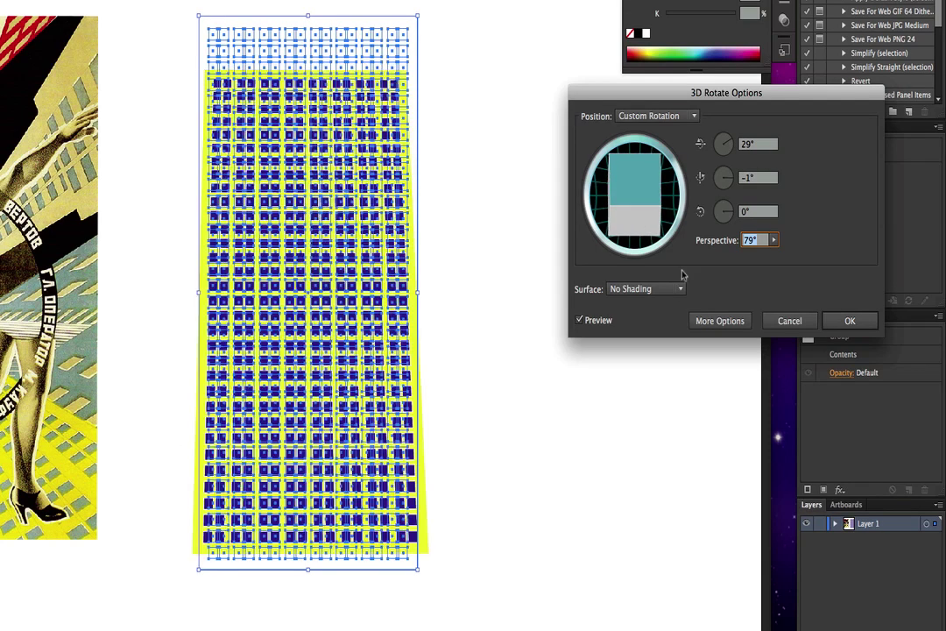
{"action": "left_click", "coordinate": [775, 240]}
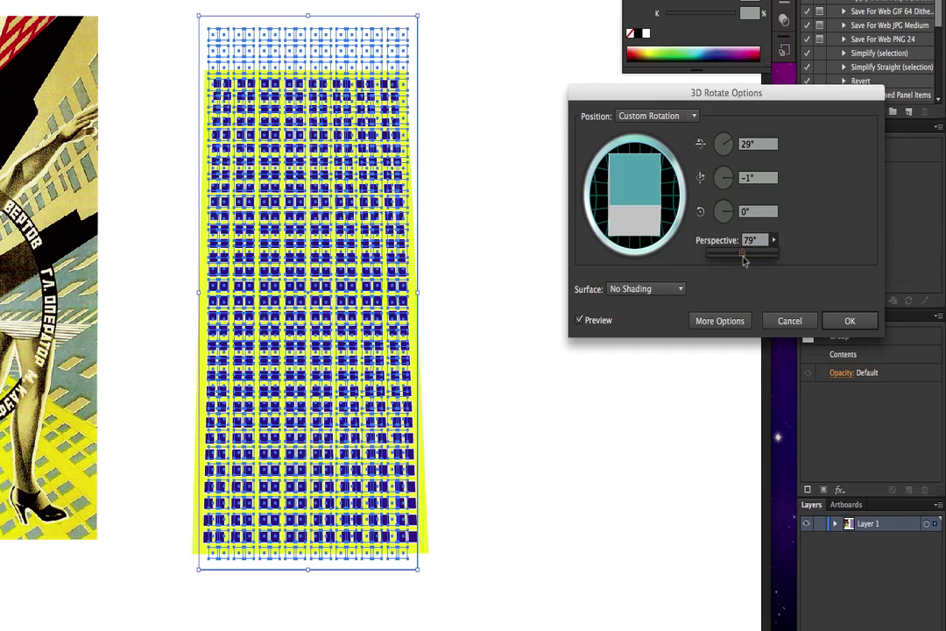
{"action": "left_click_drag", "start_coordinate": [742, 258], "coordinate": [752, 259]}
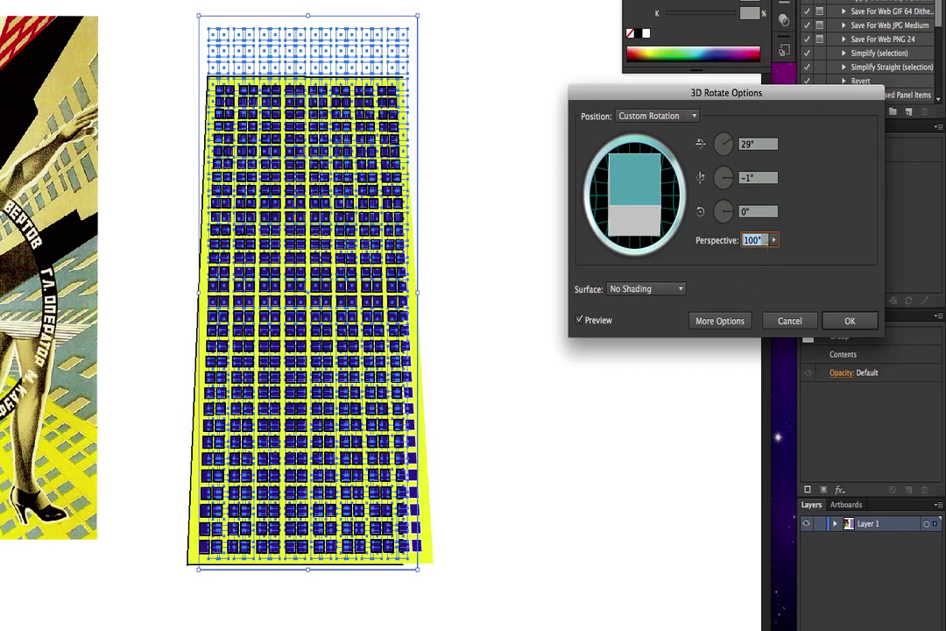
{"action": "left_click", "coordinate": [775, 240]}
{"action": "left_click_drag", "start_coordinate": [751, 257], "coordinate": [773, 259]}
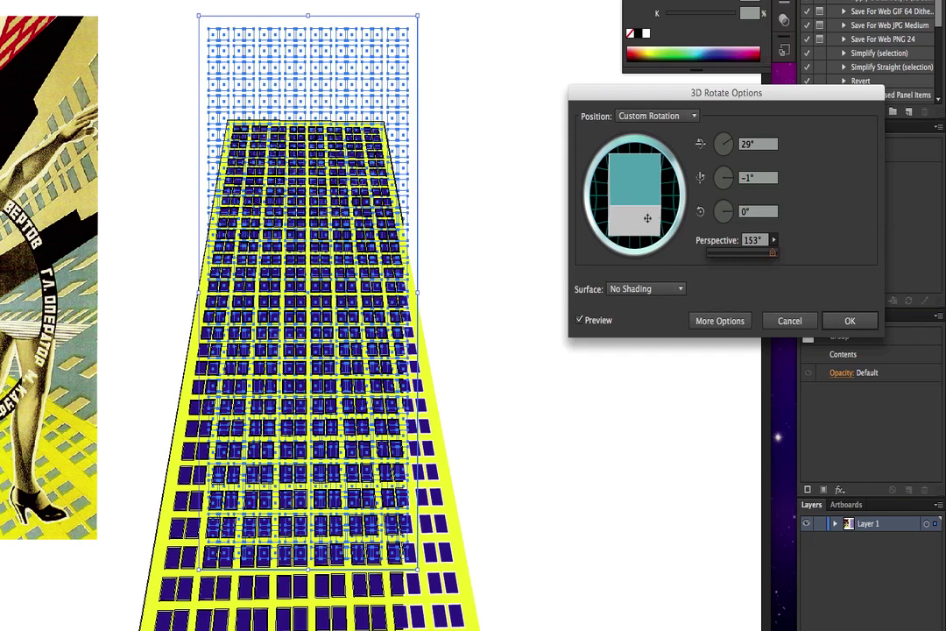
{"action": "left_click_drag", "start_coordinate": [638, 213], "coordinate": [639, 213]}
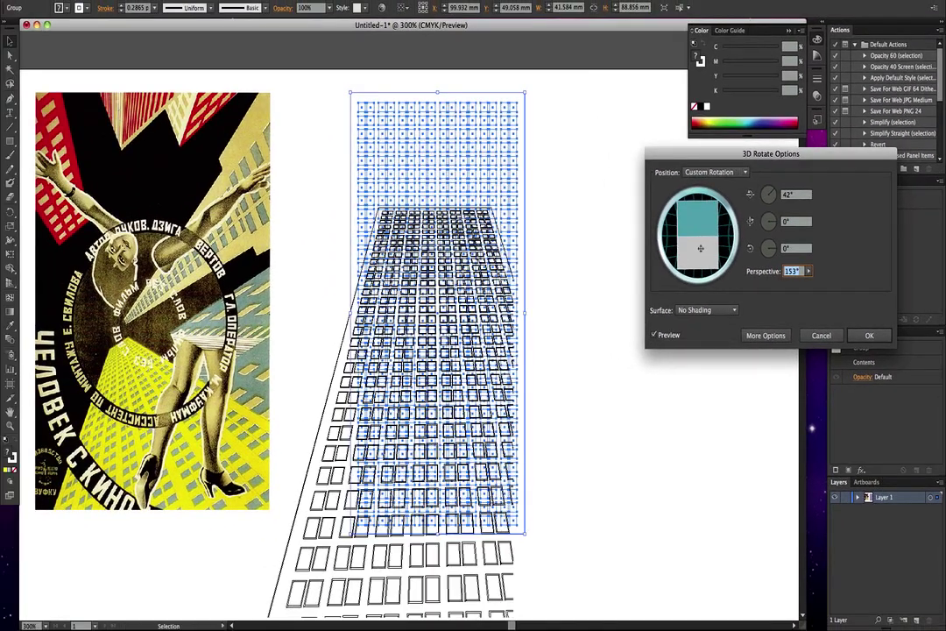
Set Z rotation to 27° for a 42°, -1°, 27° tilt and apply the 3D Rotate effect
{"action": "left_click_drag", "start_coordinate": [700, 249], "coordinate": [704, 251]}
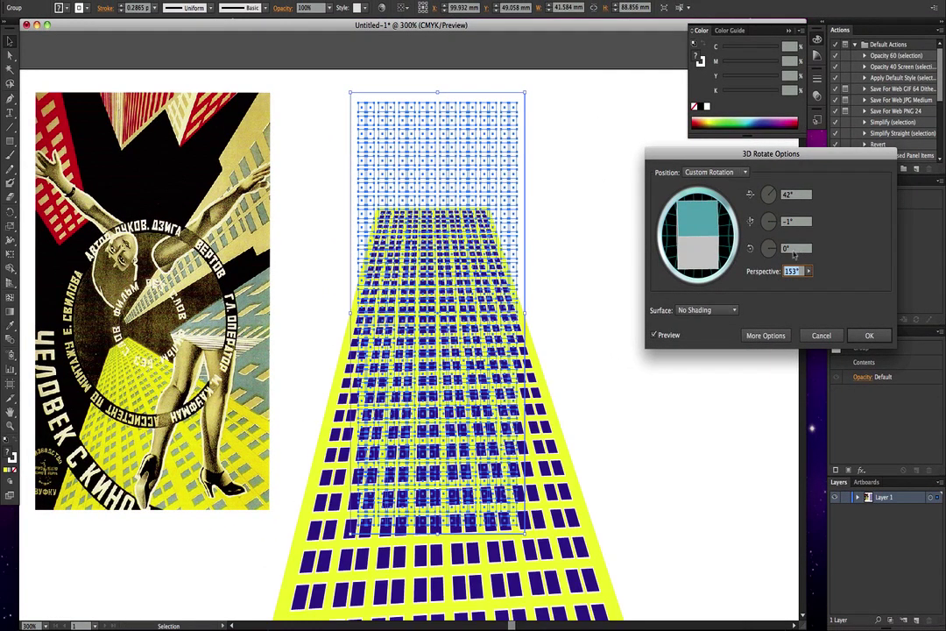
{"action": "left_click", "coordinate": [773, 251]}
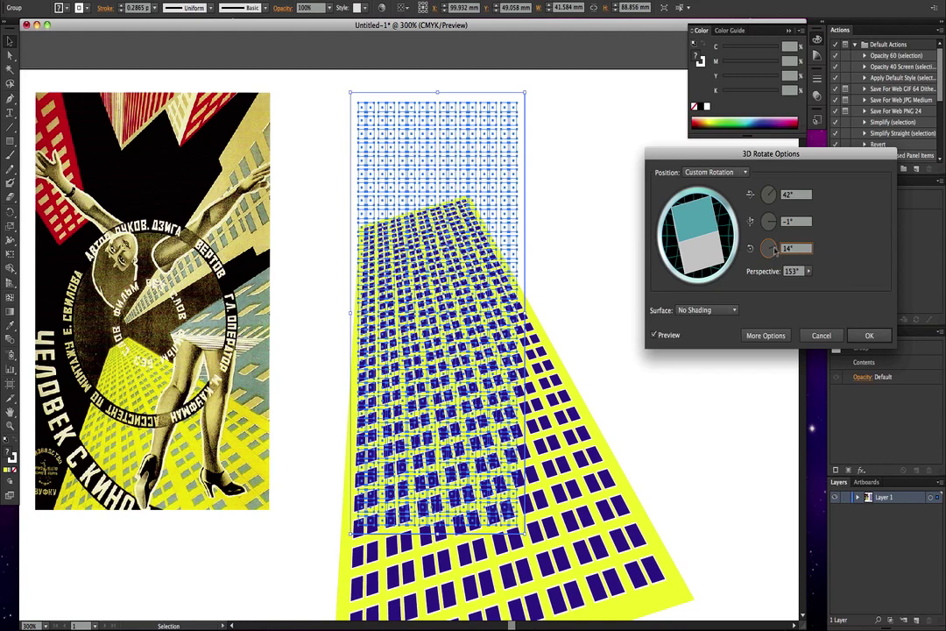
{"action": "left_click_drag", "start_coordinate": [775, 249], "coordinate": [775, 251]}
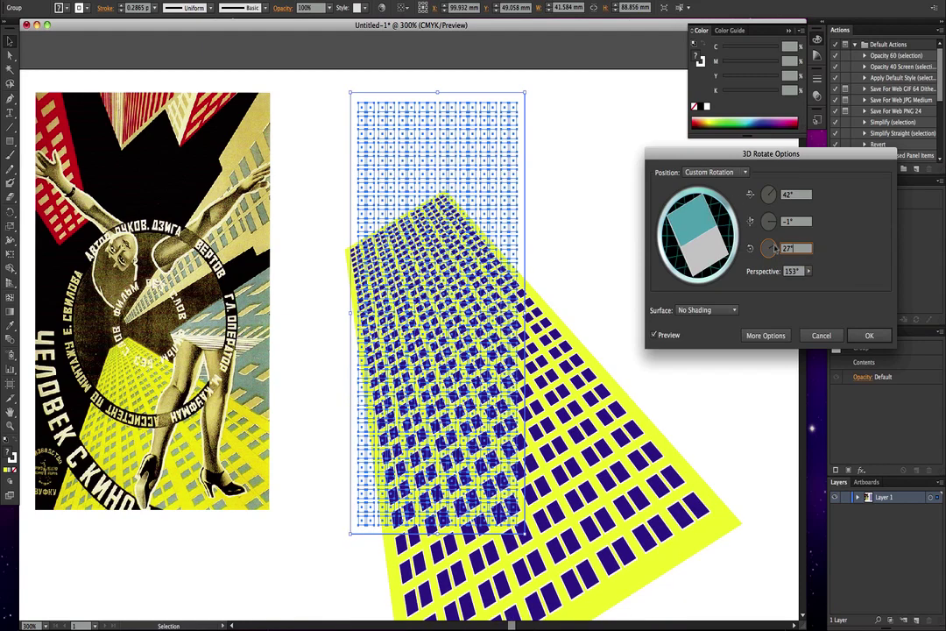
{"action": "left_click", "coordinate": [870, 338]}
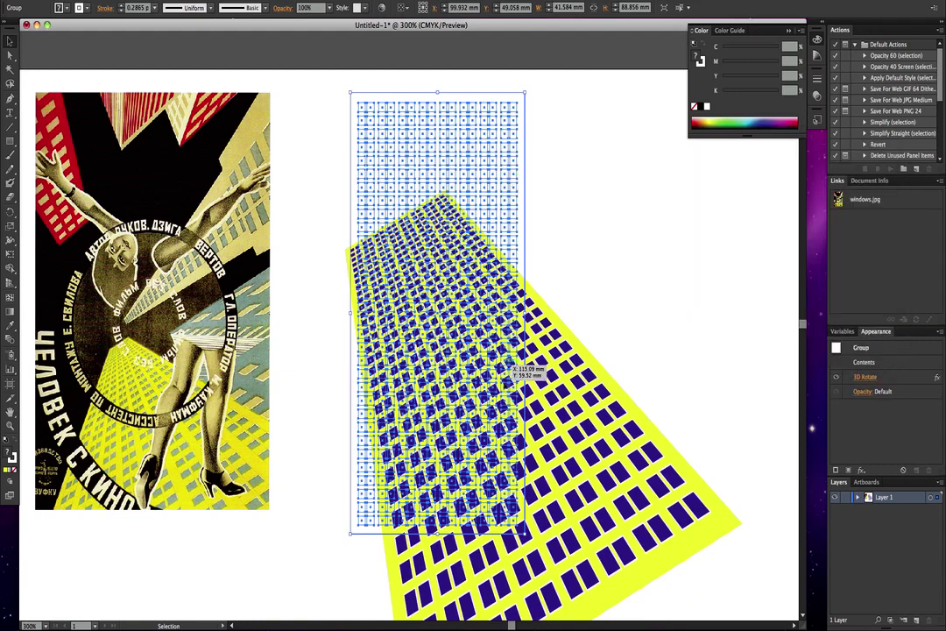
Move the skyscraper group up and left to X 97.706 mm, Y 45.171 mm
{"action": "left_click", "coordinate": [9, 40]}
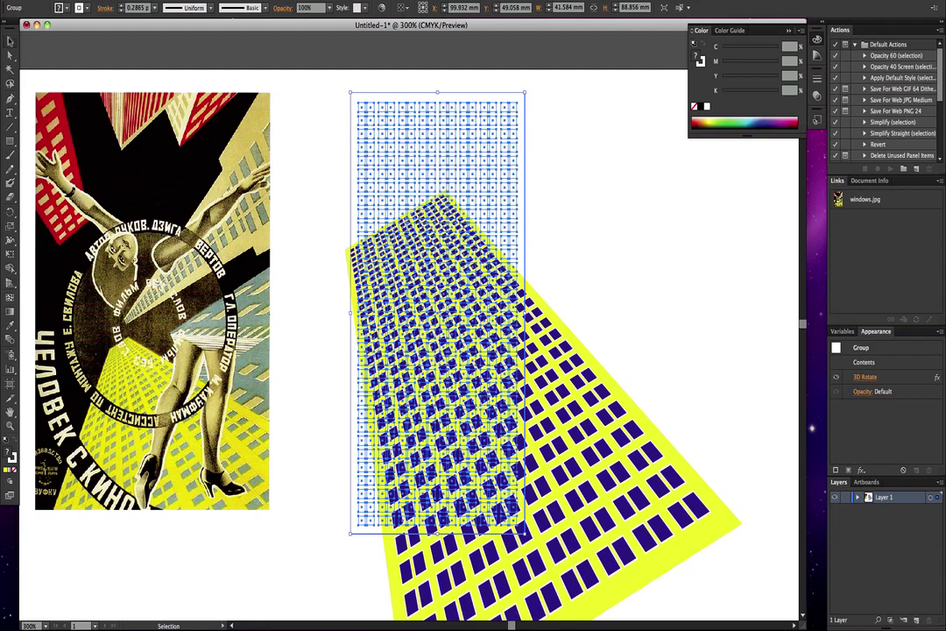
{"action": "left_click_drag", "start_coordinate": [481, 371], "coordinate": [470, 352]}
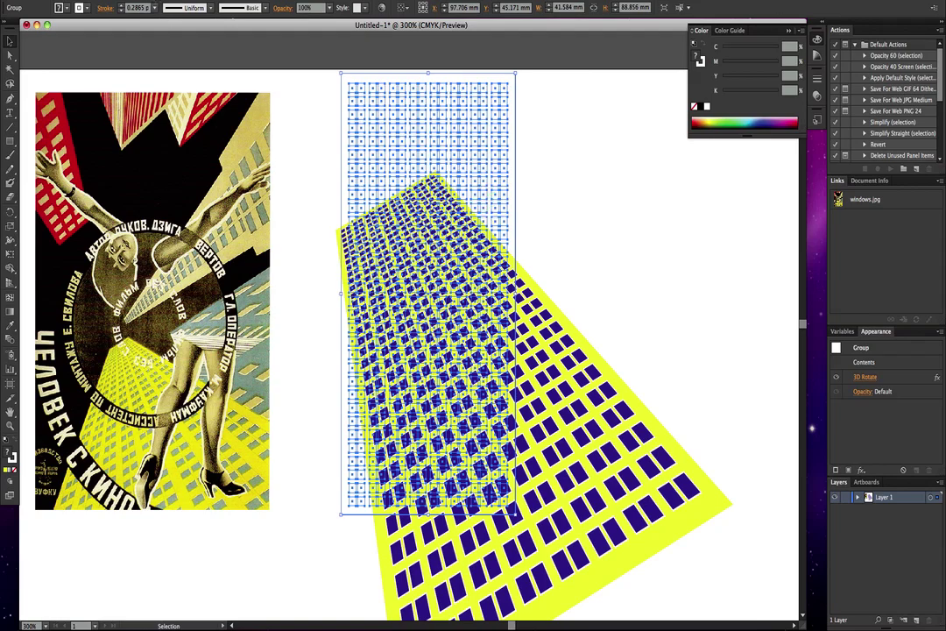
{"action": "left_click", "coordinate": [127, 0]}
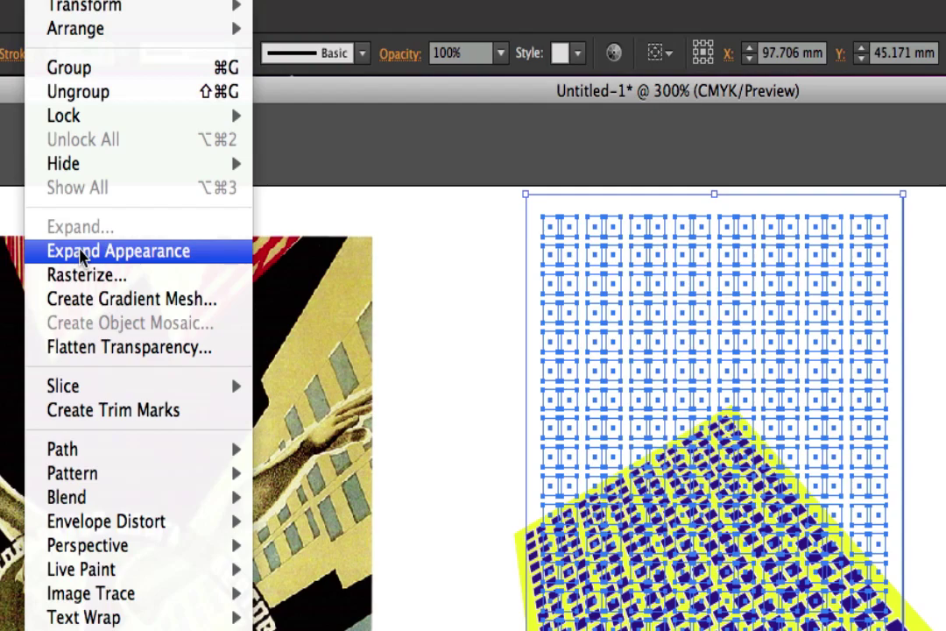
Expand the yellow 3D skyscraper's appearance and scale the resulting group down
{"action": "left_click", "coordinate": [79, 251]}
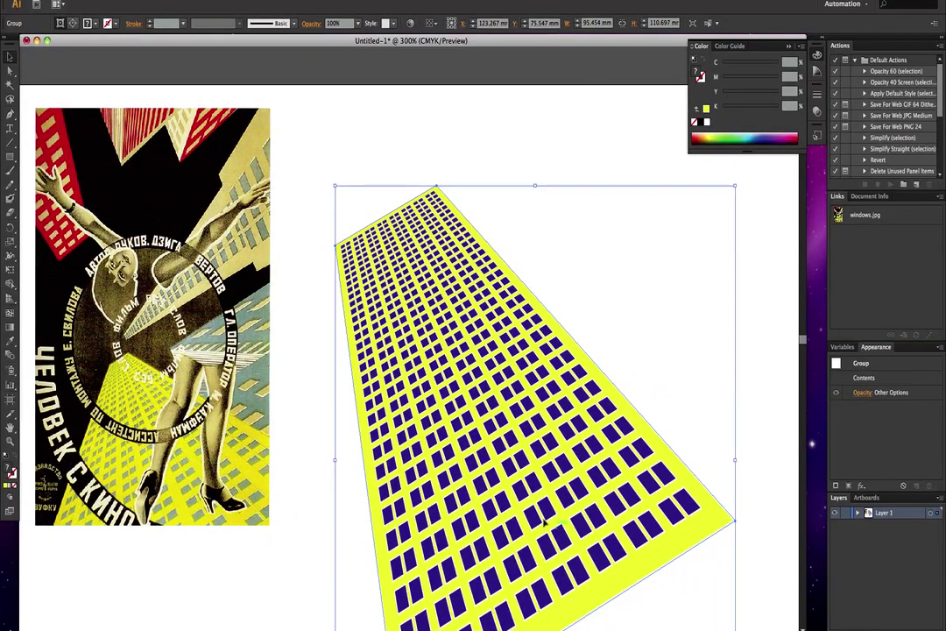
{"action": "left_click_drag", "start_coordinate": [544, 523], "coordinate": [531, 486]}
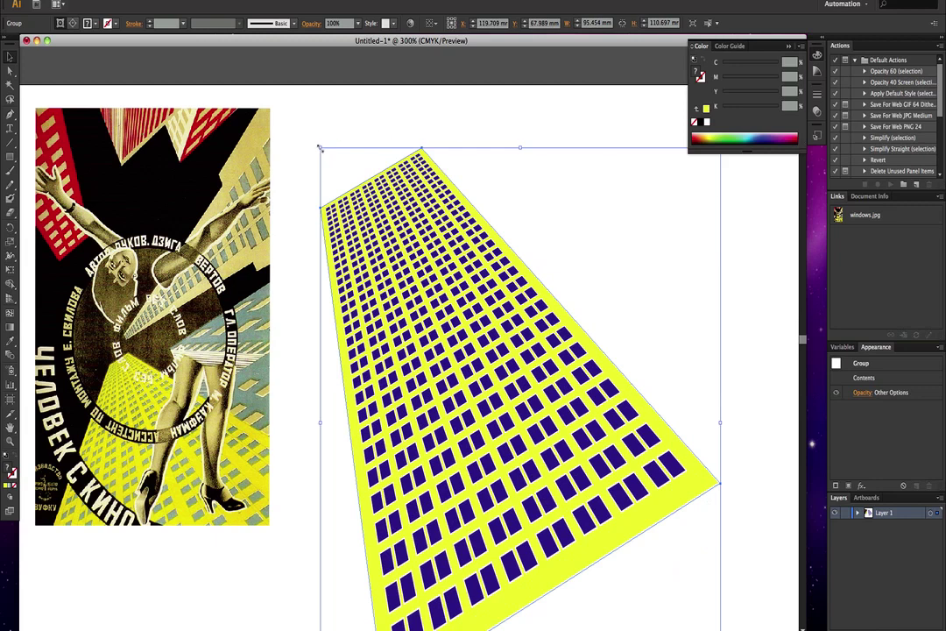
{"action": "left_click_drag", "start_coordinate": [320, 149], "coordinate": [437, 308]}
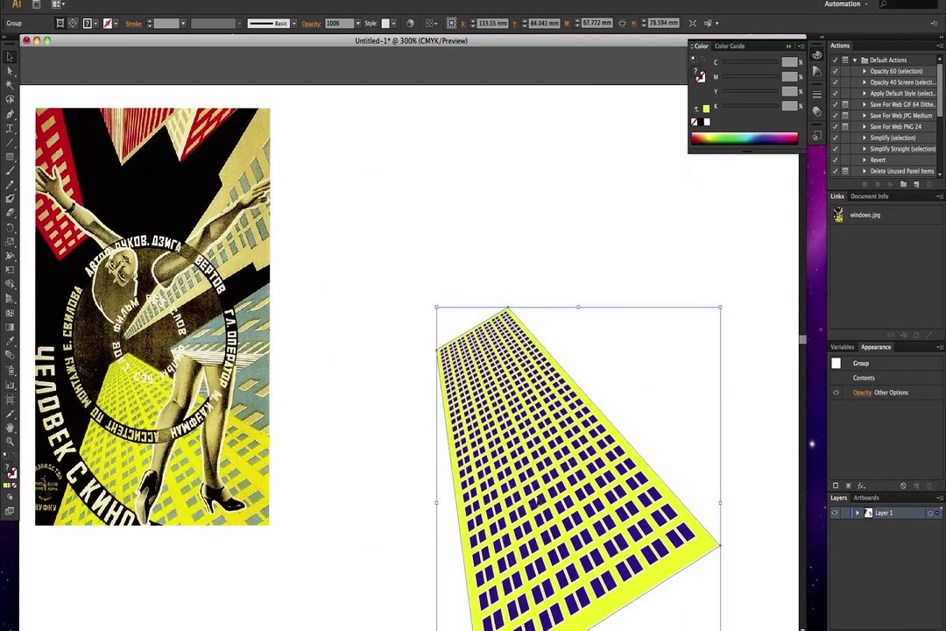
{"action": "left_click_drag", "start_coordinate": [534, 499], "coordinate": [422, 342]}
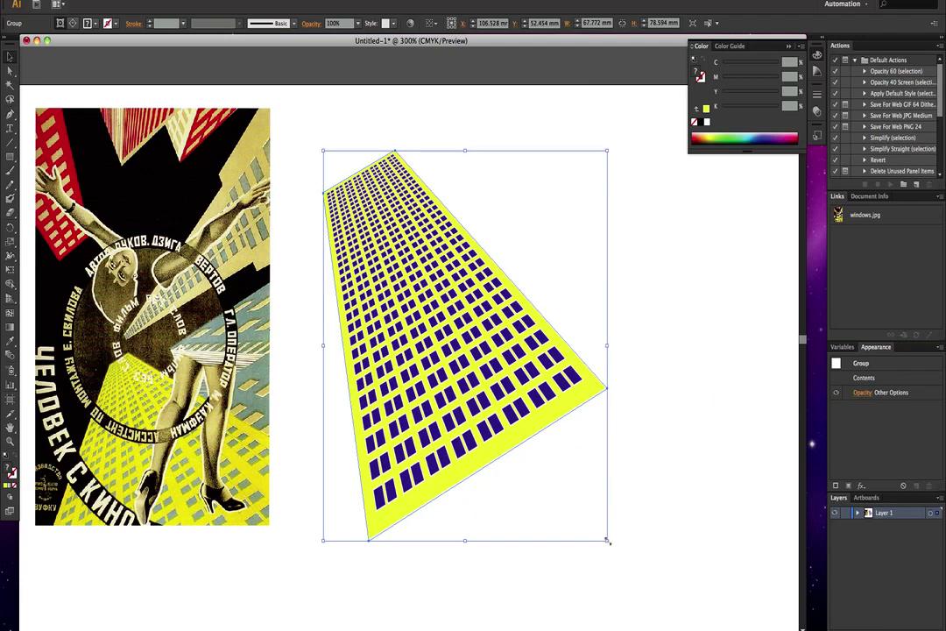
{"action": "left_click_drag", "start_coordinate": [608, 542], "coordinate": [562, 501]}
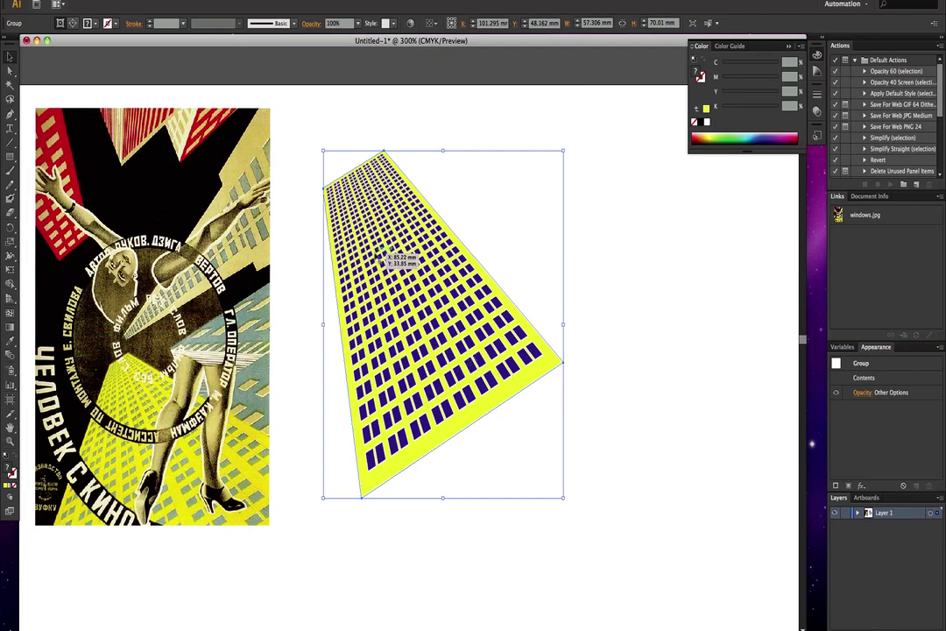
Position the skyscraper right of the poster at X 163.157 mm, Y 40.146 mm
{"action": "left_click_drag", "start_coordinate": [386, 254], "coordinate": [580, 255]}
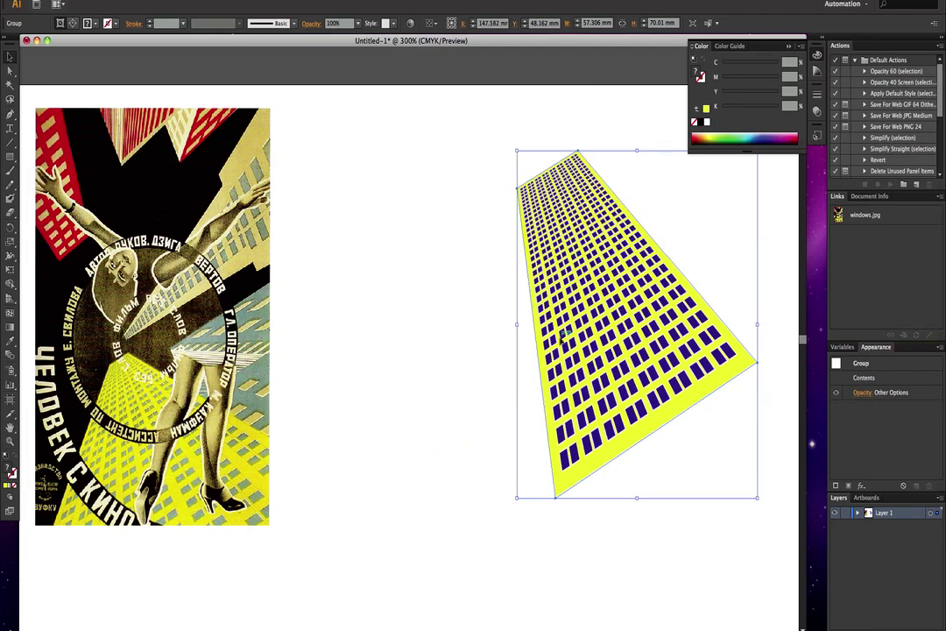
{"action": "left_click", "coordinate": [409, 235]}
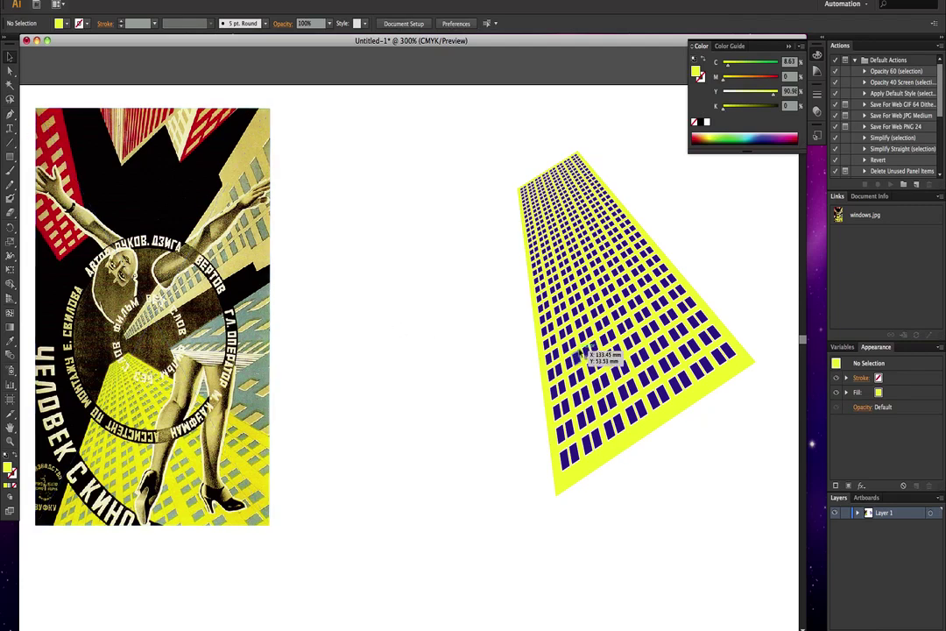
{"action": "left_click_drag", "start_coordinate": [616, 335], "coordinate": [666, 302]}
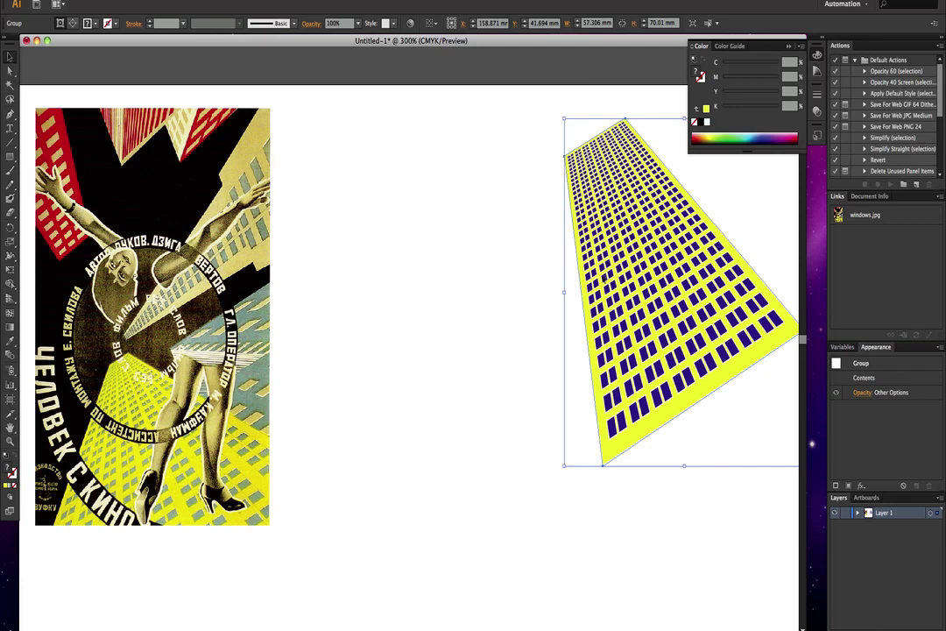
{"action": "left_click_drag", "start_coordinate": [649, 254], "coordinate": [667, 246]}
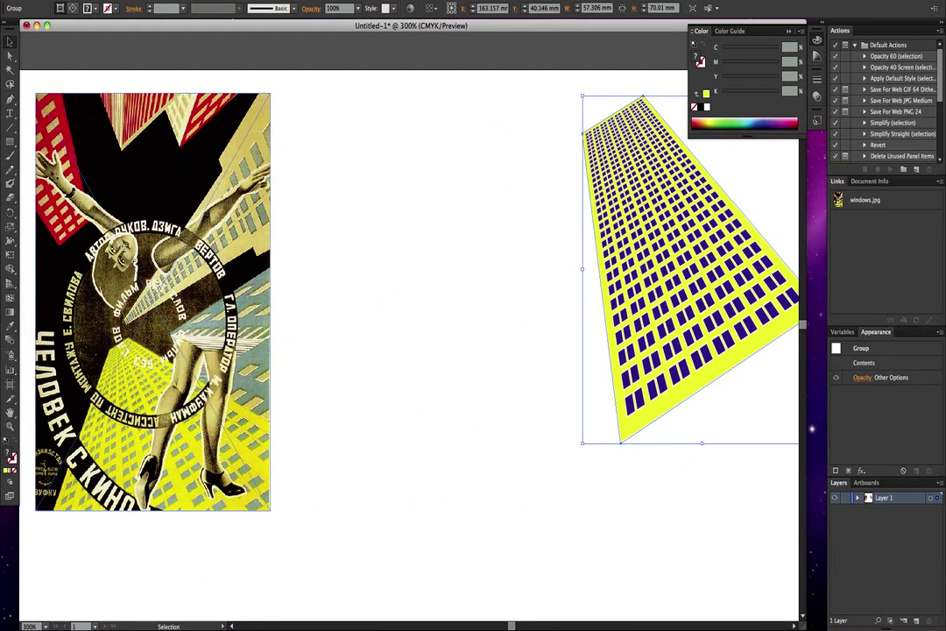
Draw a small yellow window rectangle and repeat copies into a grid of eleven rows of three
{"action": "left_click", "coordinate": [11, 142]}
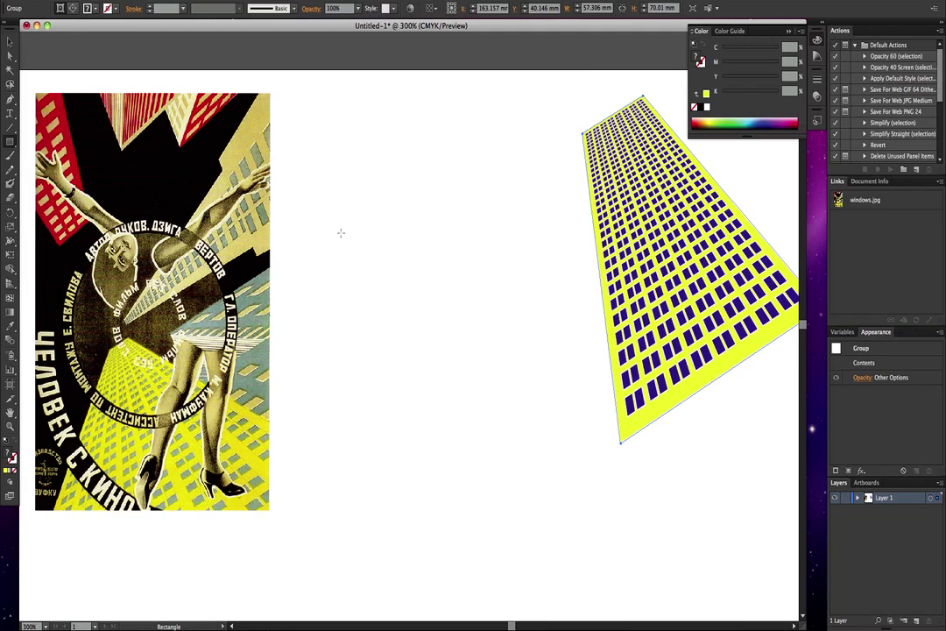
{"action": "left_click_drag", "start_coordinate": [348, 225], "coordinate": [384, 242]}
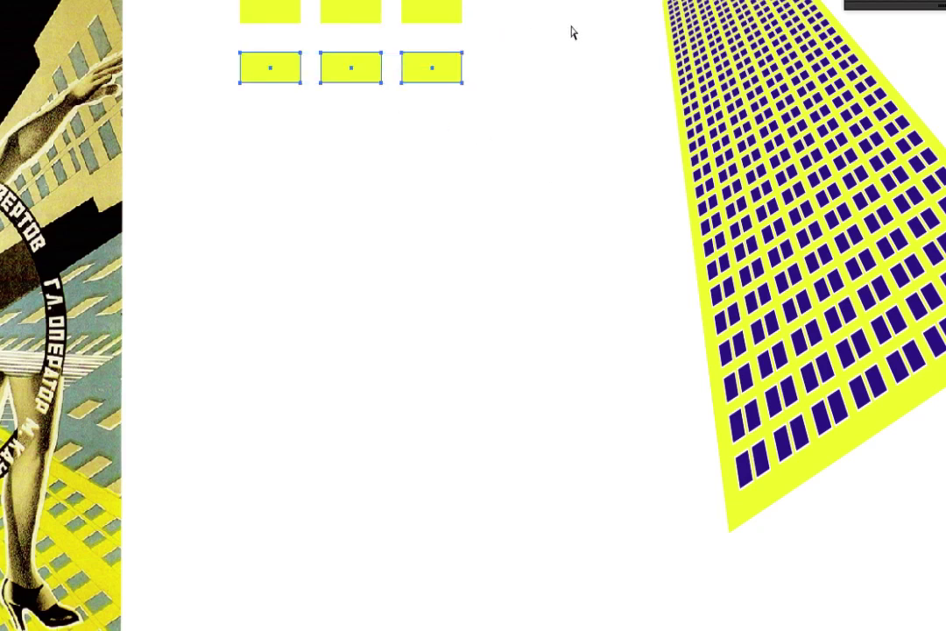
{"action": "key", "text": "ctrl+d"}
{"action": "key", "text": "ctrl+d"}
{"action": "key", "text": "ctrl+d"}
{"action": "key", "text": "ctrl+d"}
{"action": "key", "text": "ctrl+d"}
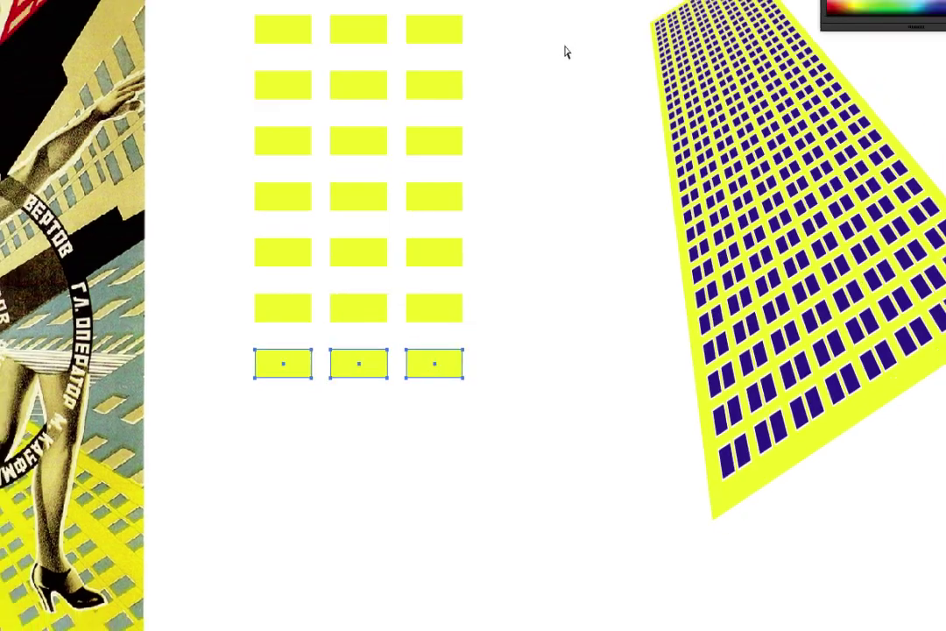
{"action": "key", "text": "ctrl+d"}
{"action": "key", "text": "ctrl+d"}
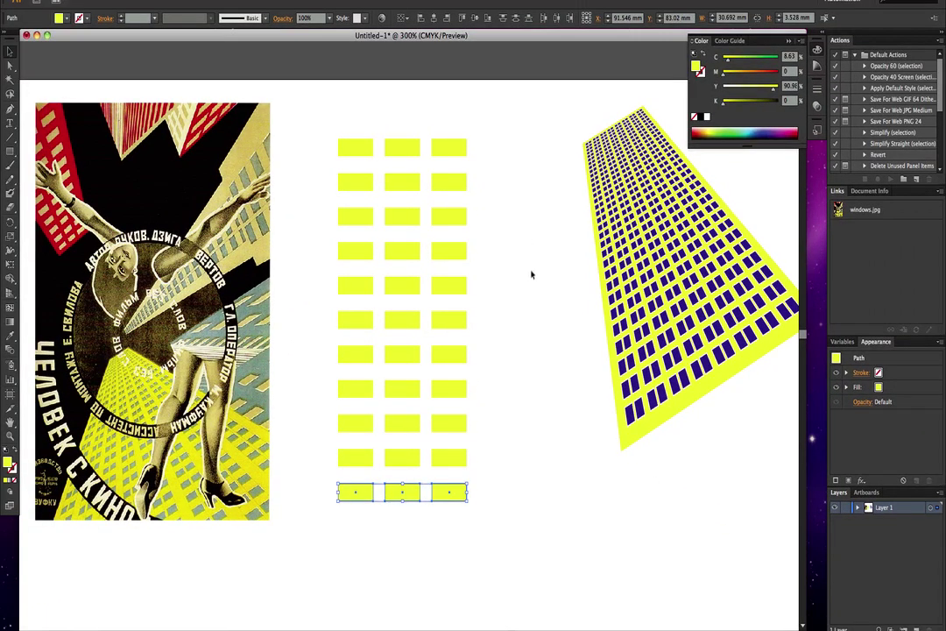
{"action": "left_click", "coordinate": [323, 159]}
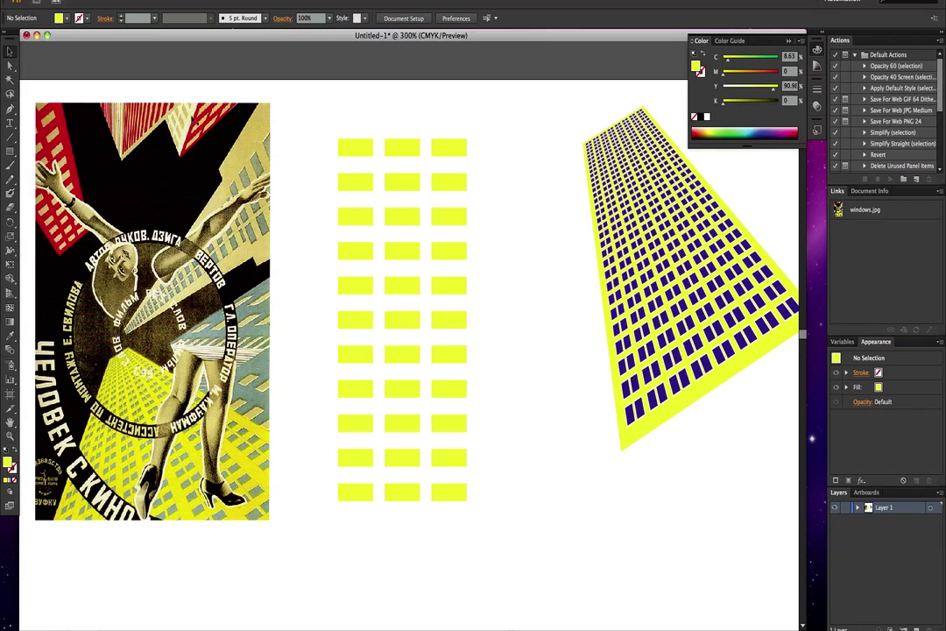
Draw a tall rectangle around the window grid and fill it dark red
{"action": "left_click", "coordinate": [10, 150]}
{"action": "left_click_drag", "start_coordinate": [327, 126], "coordinate": [484, 520]}
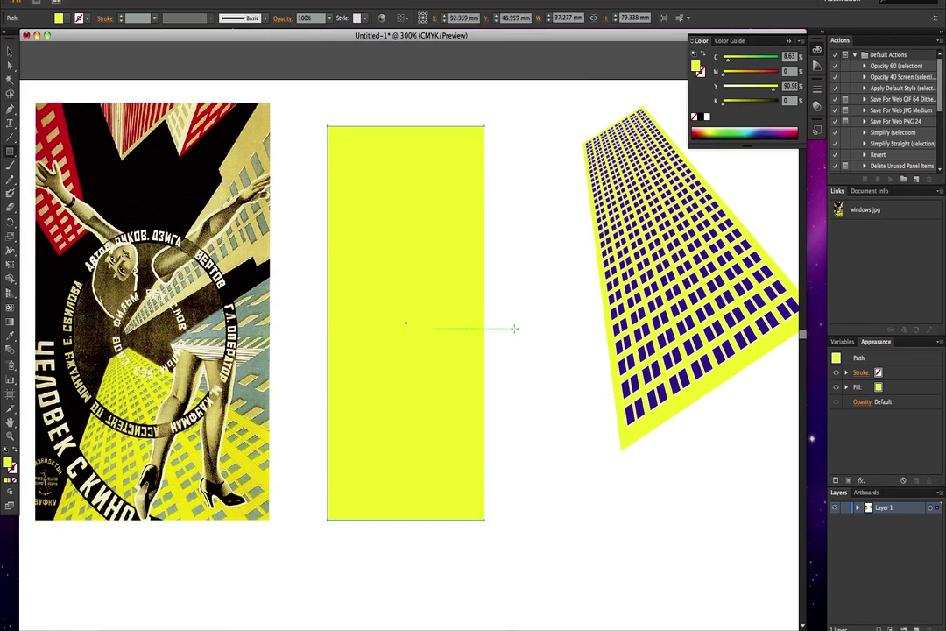
{"action": "left_click", "coordinate": [702, 131]}
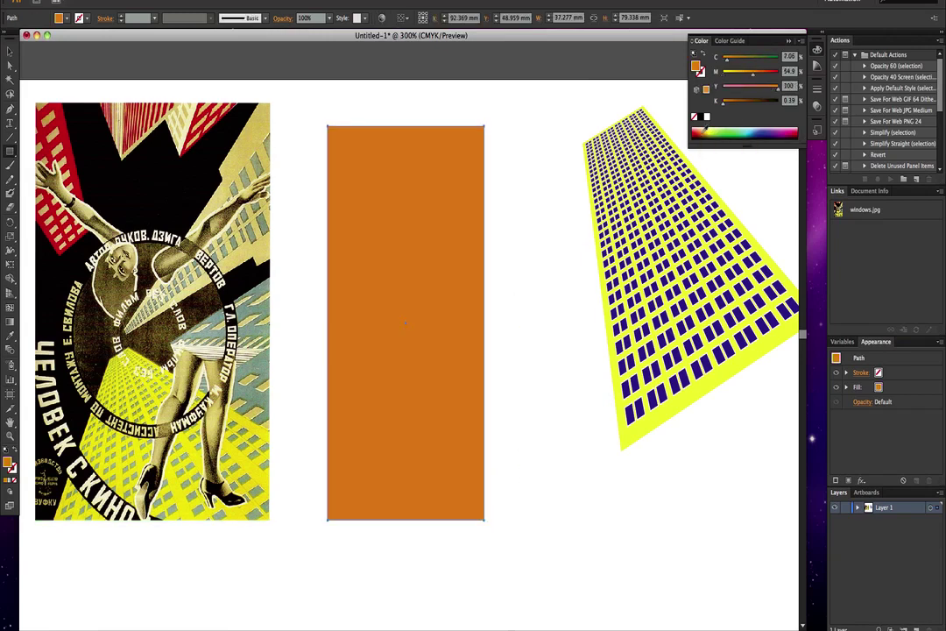
{"action": "left_click", "coordinate": [695, 136]}
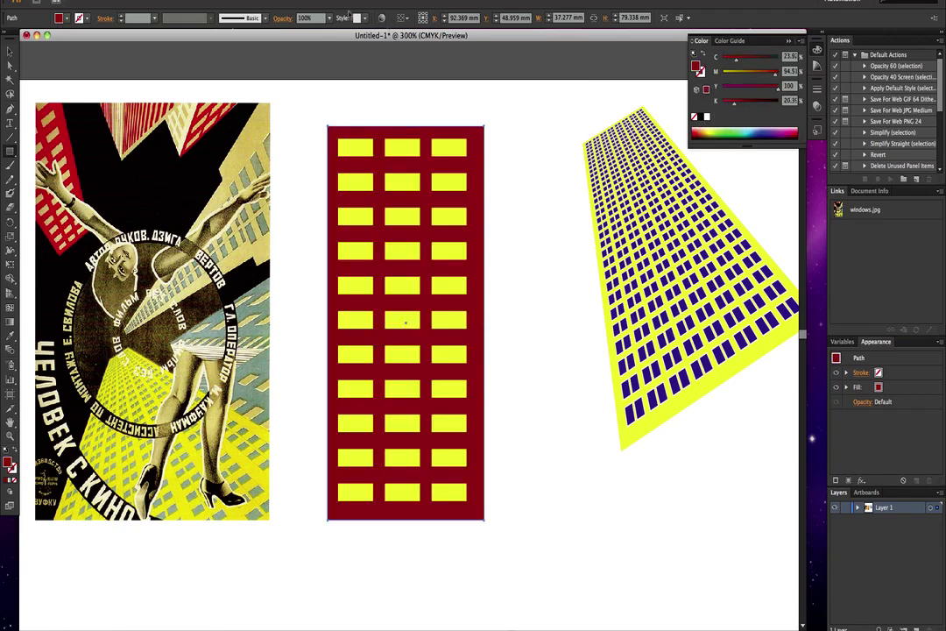
Trim the red rectangle's width slightly to 36.336 × 79.338 mm
{"action": "left_click", "coordinate": [10, 51]}
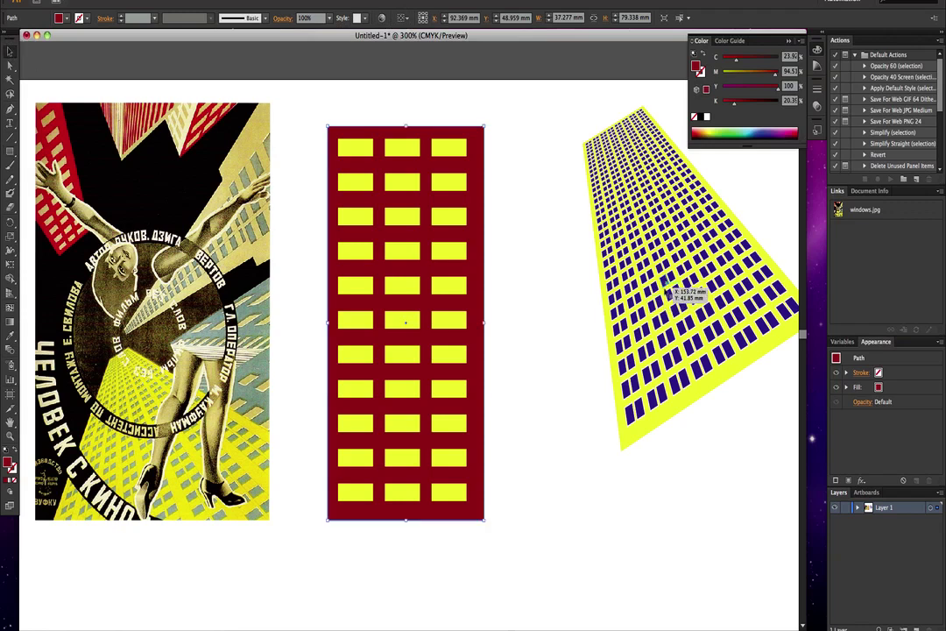
{"action": "left_click", "coordinate": [528, 252]}
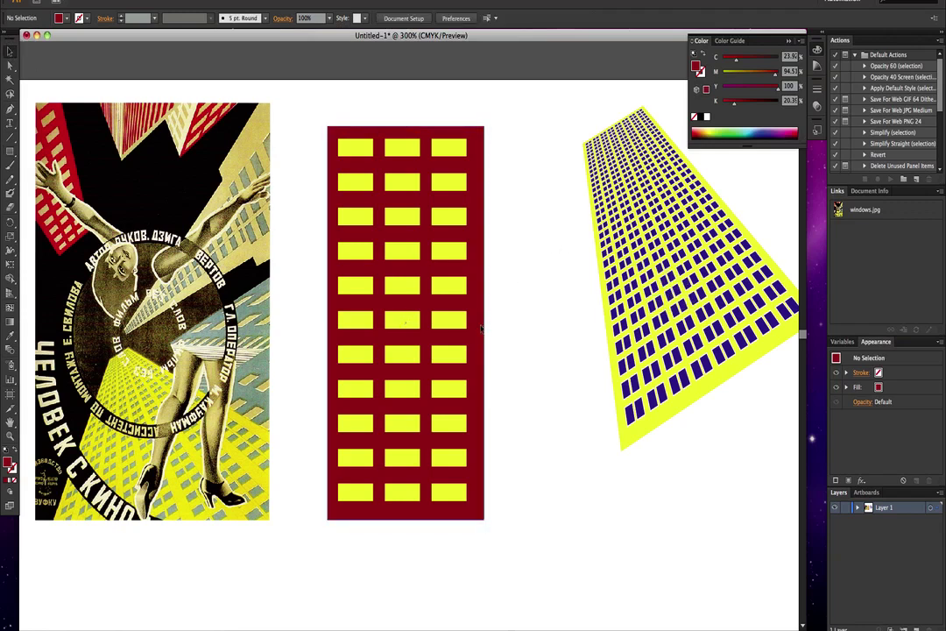
{"action": "left_click", "coordinate": [481, 327]}
{"action": "left_click_drag", "start_coordinate": [484, 322], "coordinate": [480, 322]}
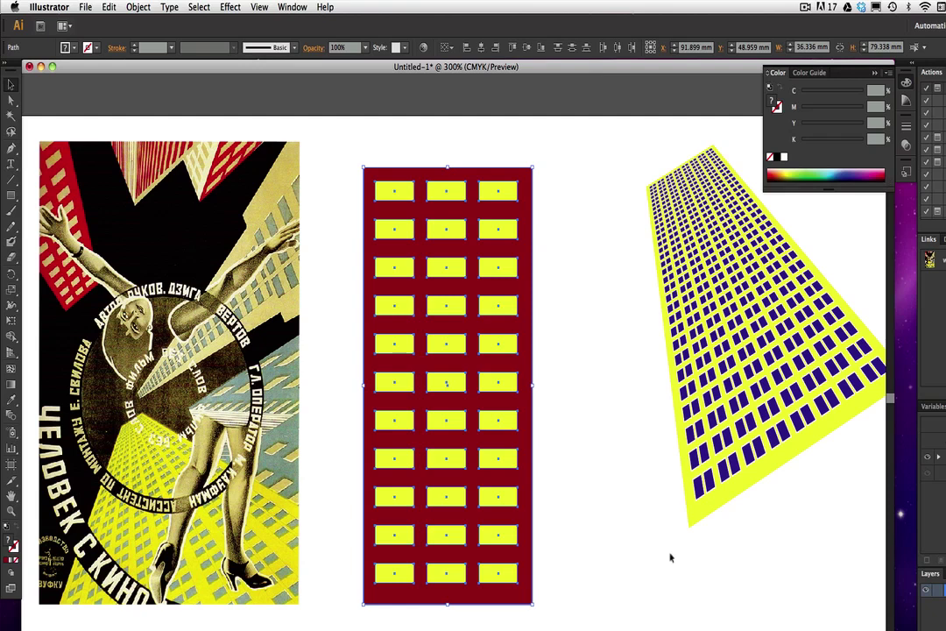
Select the red building with its yellow windows and choose the Free Transform tool
{"action": "left_click", "coordinate": [38, 394]}
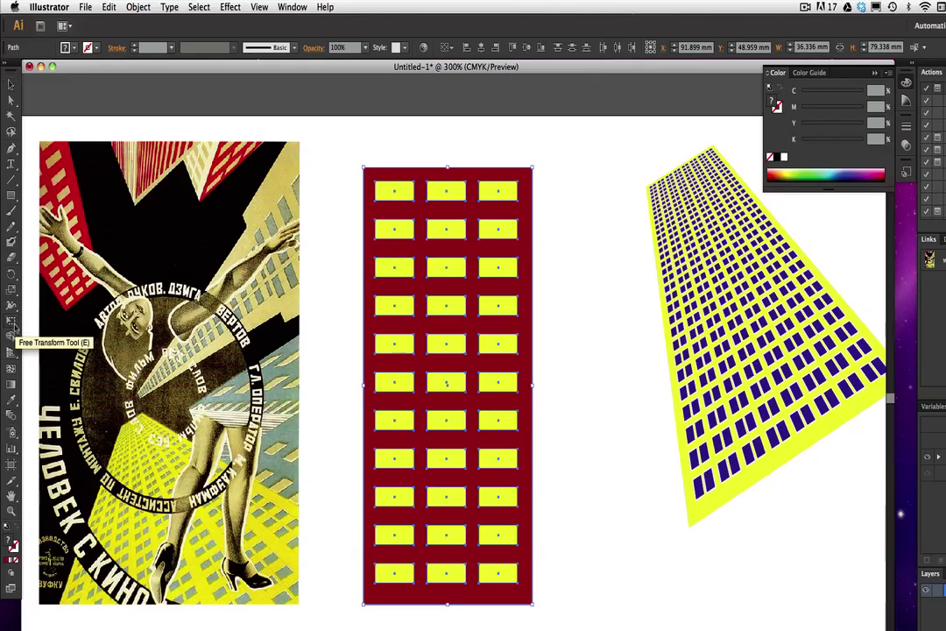
{"action": "left_click", "coordinate": [12, 320]}
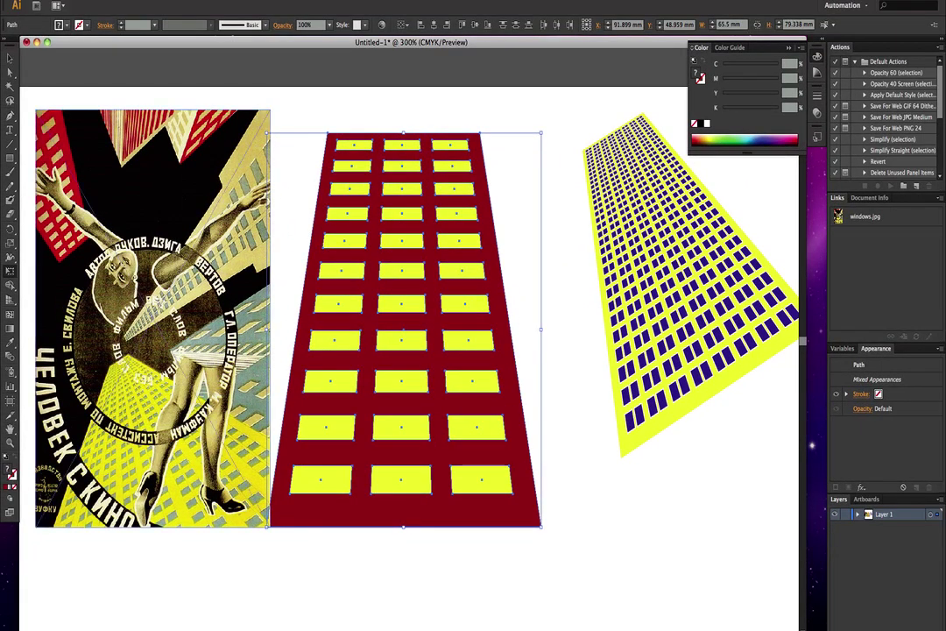
Make the red building narrower and shorter, then shift it slightly right and down
{"action": "key", "text": "v"}
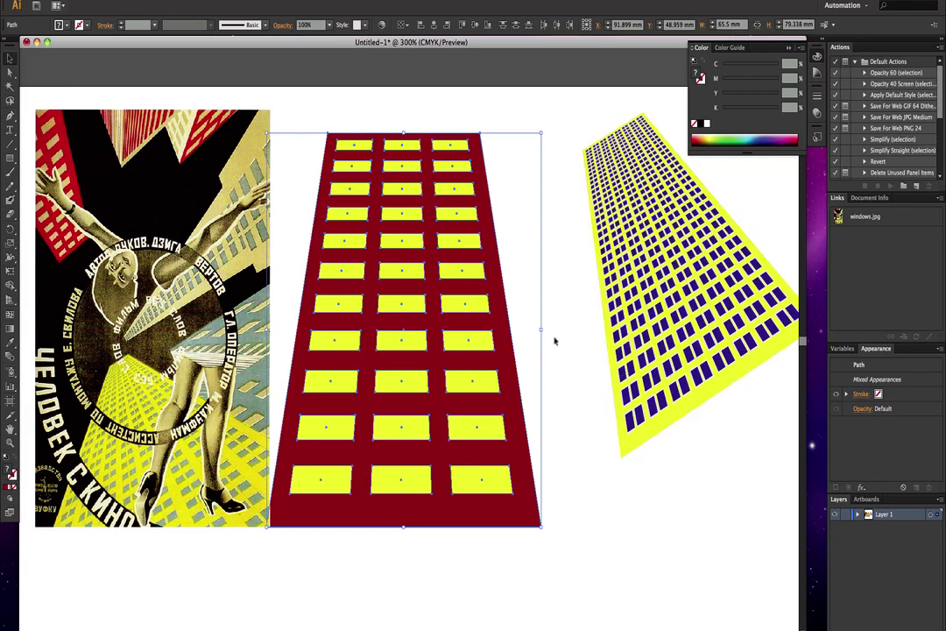
{"action": "left_click_drag", "start_coordinate": [542, 330], "coordinate": [487, 330]}
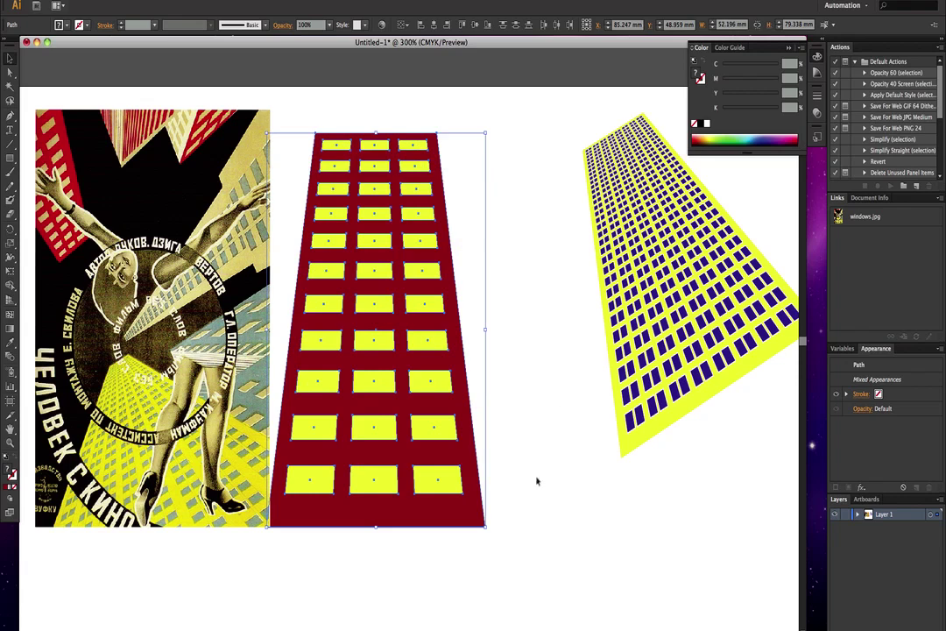
{"action": "left_click_drag", "start_coordinate": [376, 525], "coordinate": [377, 508]}
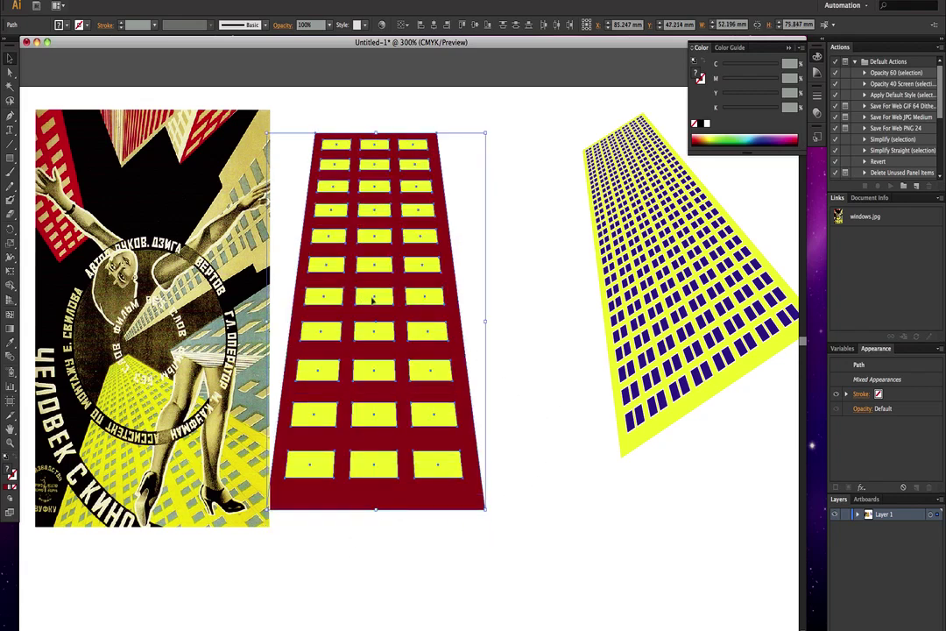
{"action": "left_click_drag", "start_coordinate": [370, 295], "coordinate": [409, 325]}
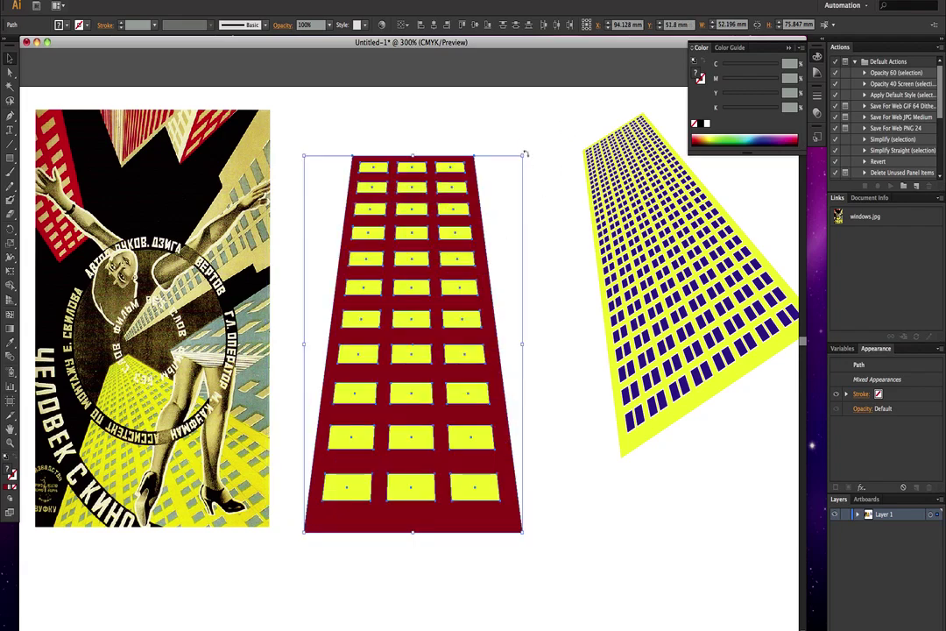
Rotate the red building to lean at a steep diagonal angle, then deselect it
{"action": "left_click_drag", "start_coordinate": [526, 153], "coordinate": [386, 508]}
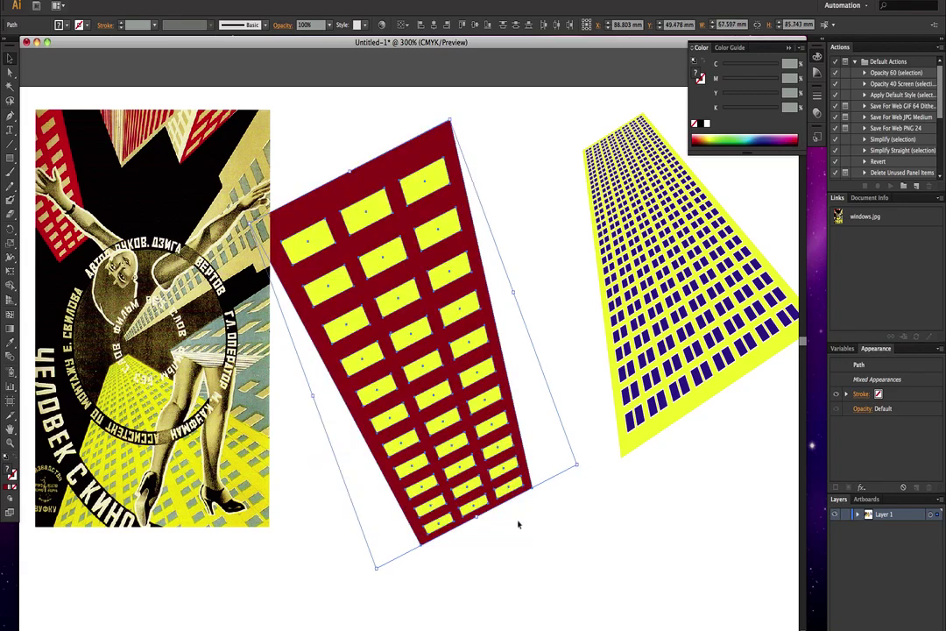
{"action": "left_click", "coordinate": [511, 155]}
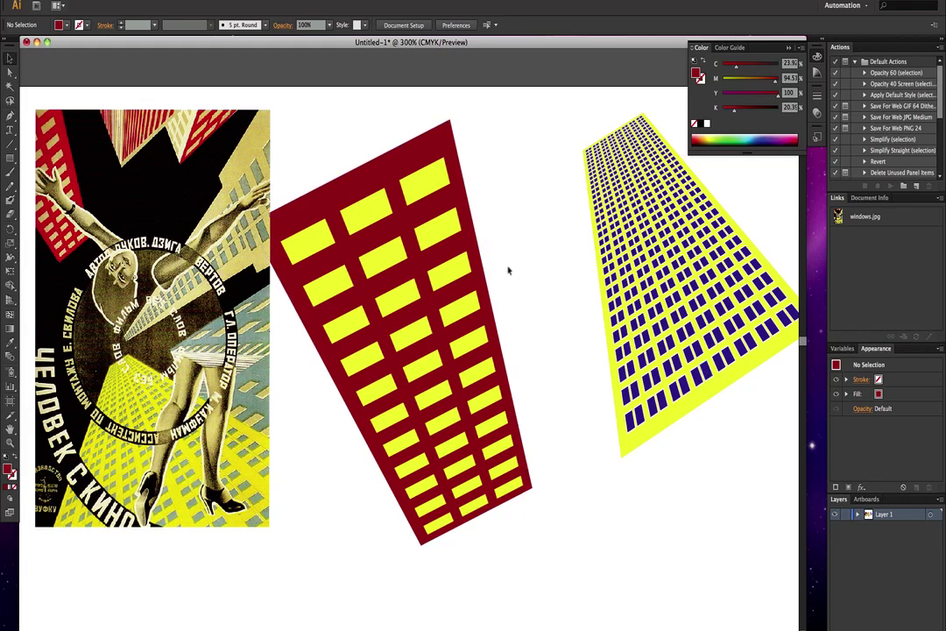
{"action": "left_click", "coordinate": [409, 333]}
{"action": "left_click", "coordinate": [576, 320]}
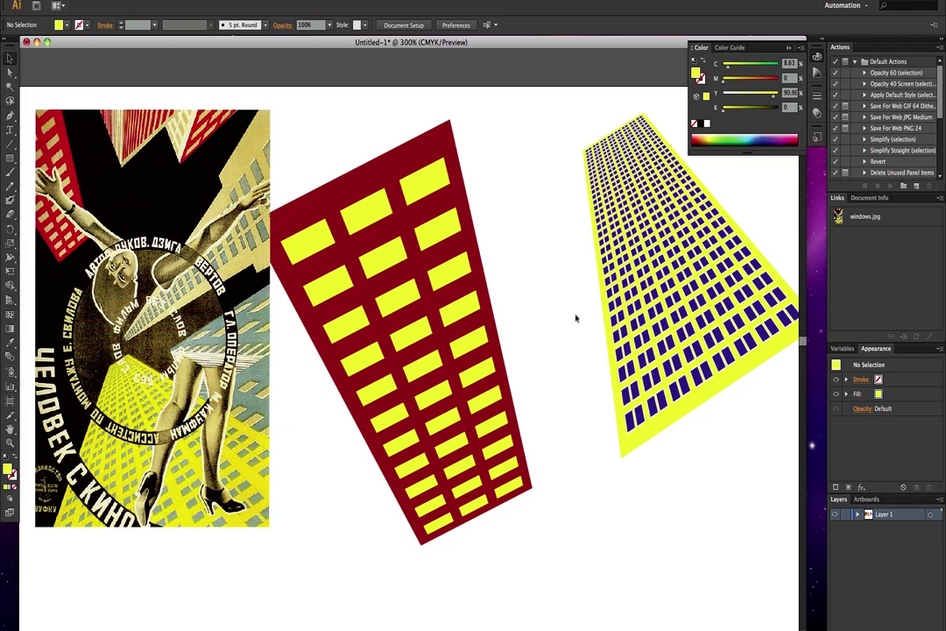